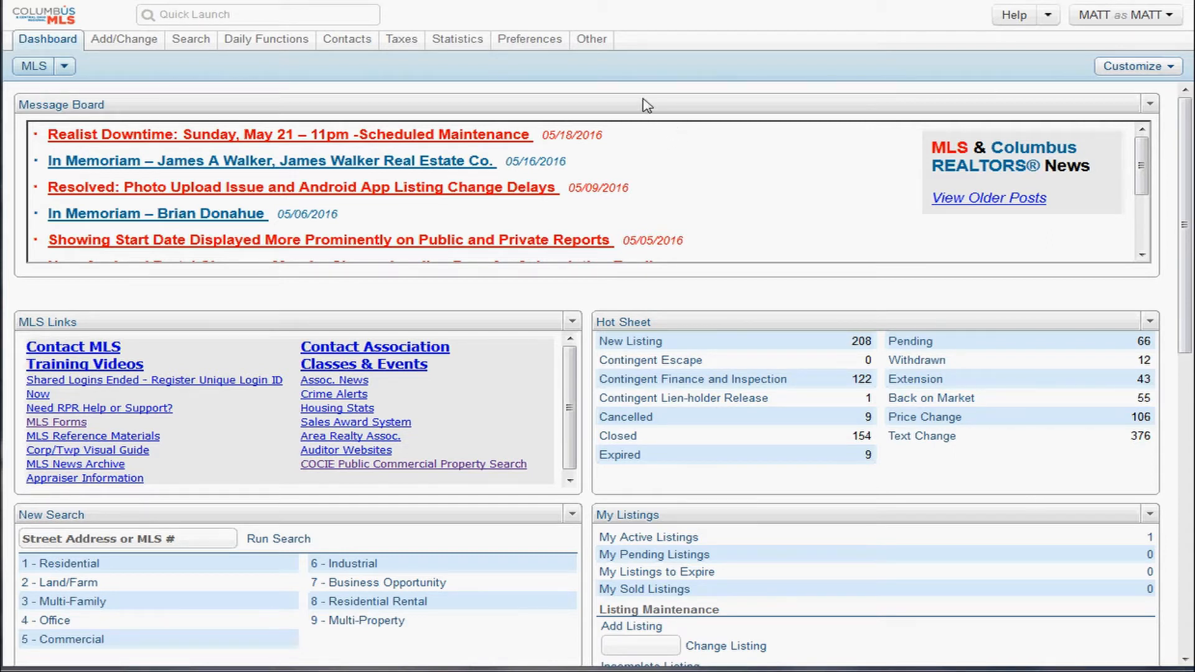
Open the My Incomplete listings page from the Add/Change menu.
click(193, 41)
mouse_move(118, 46)
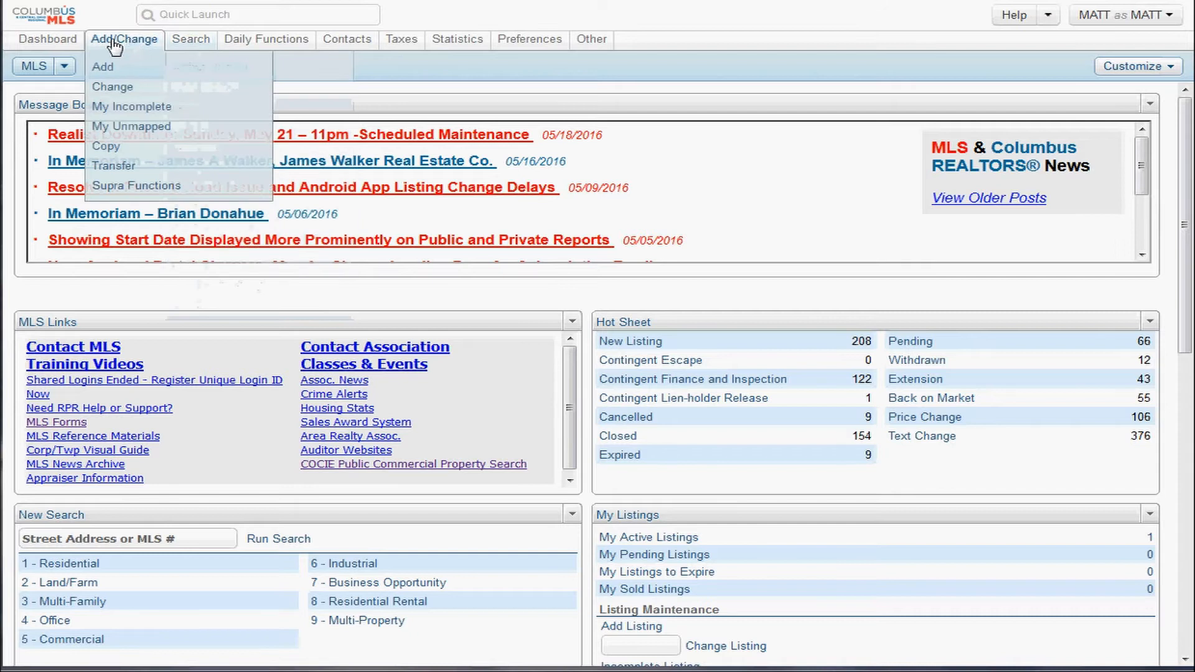
click(124, 44)
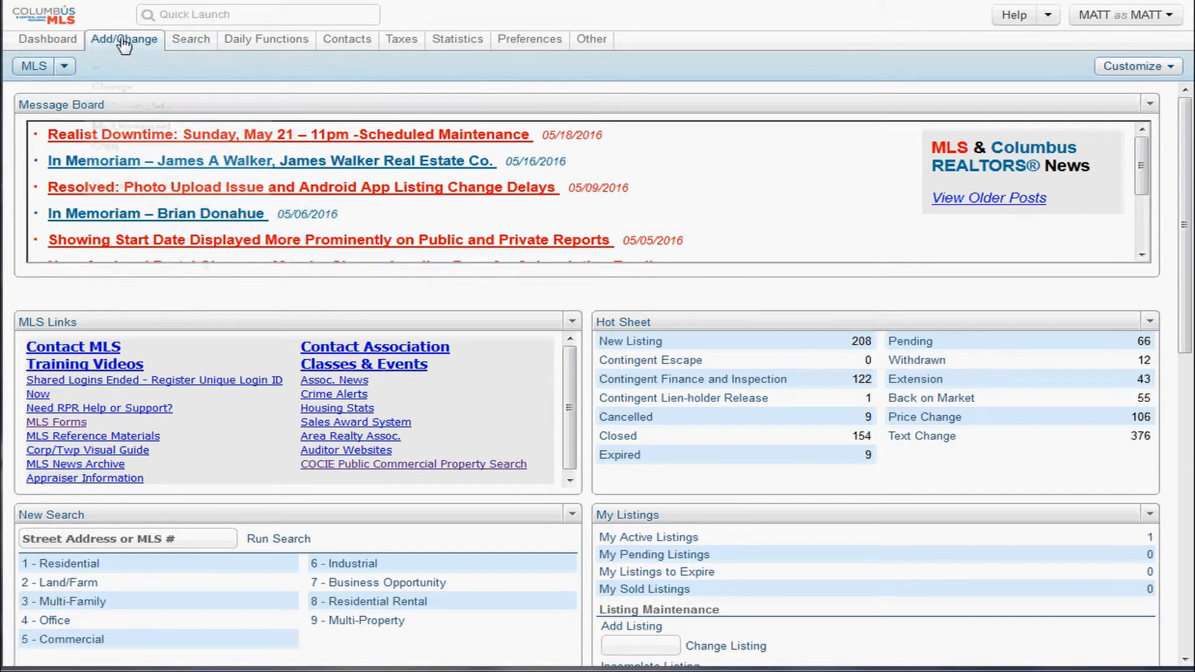
click(125, 45)
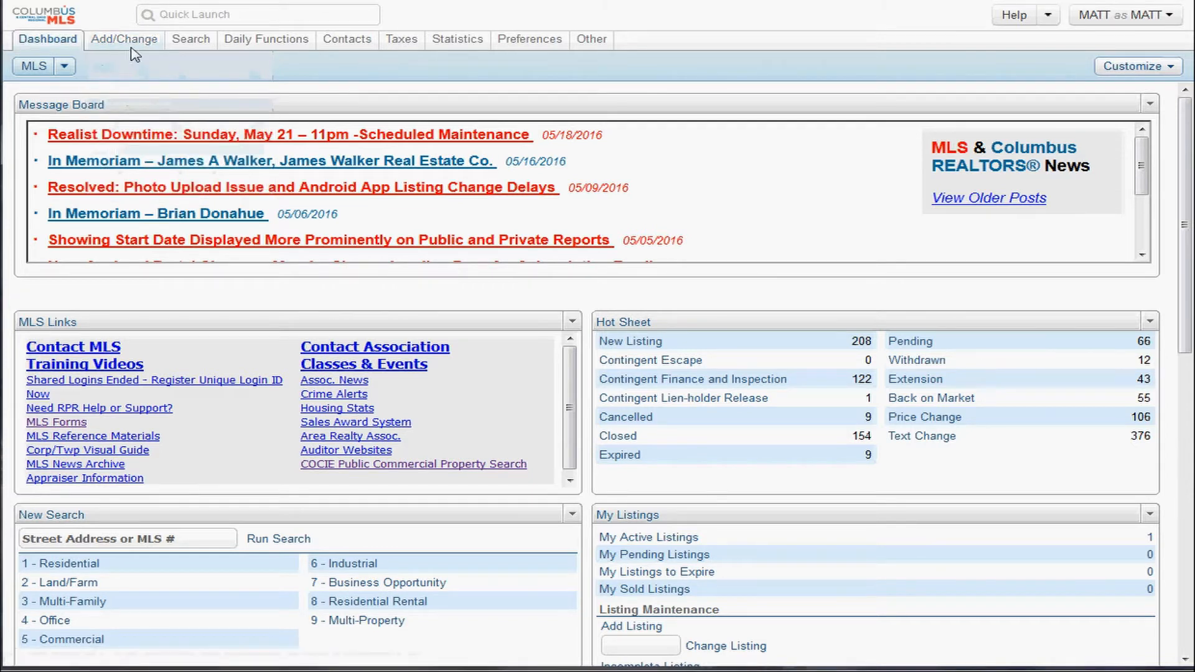
mouse_move(132, 47)
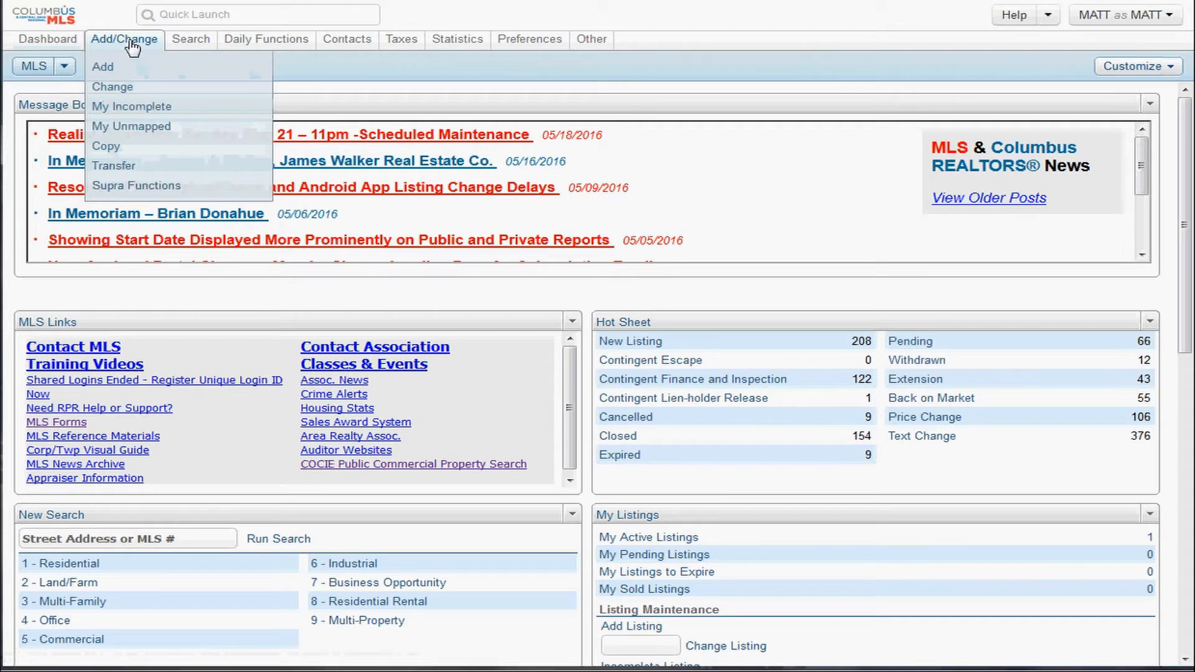
click(149, 111)
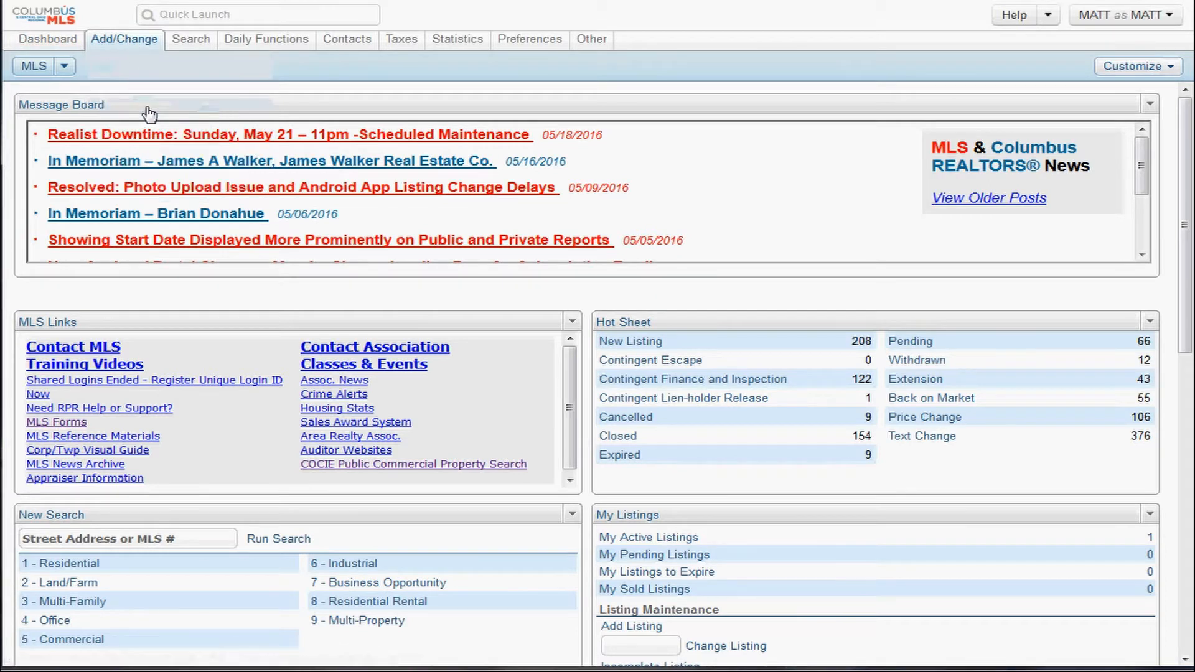
scroll(131, 246, down, 5)
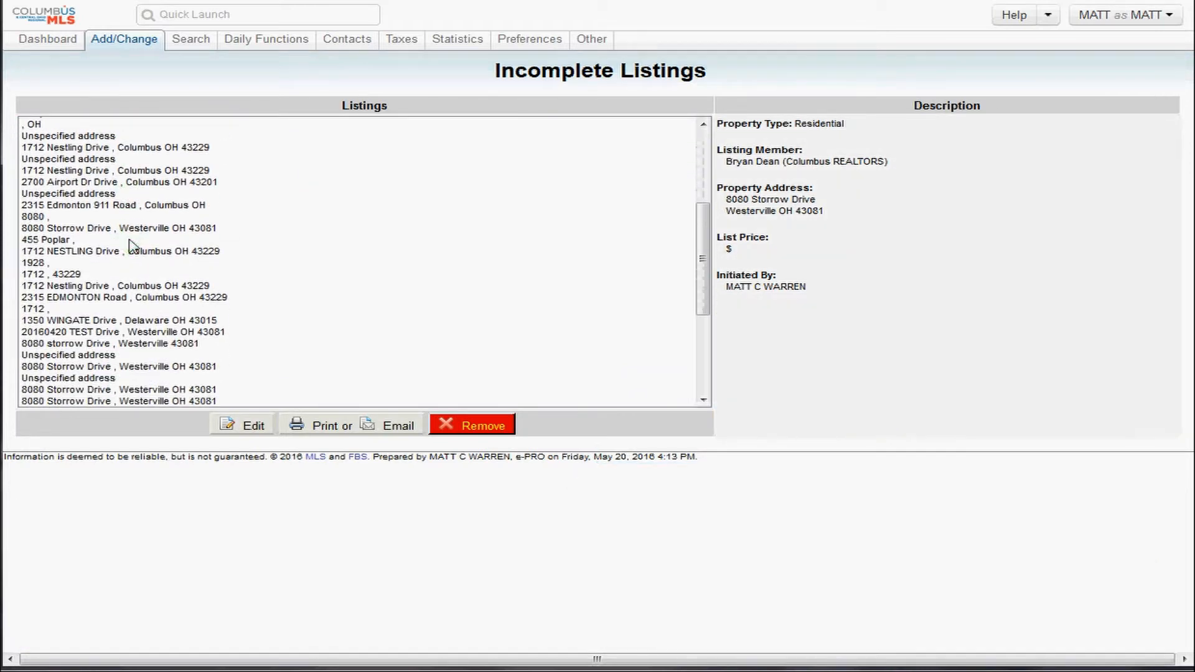
Select incomplete listing 8080, edit it, and open its Listing Information form.
click(73, 219)
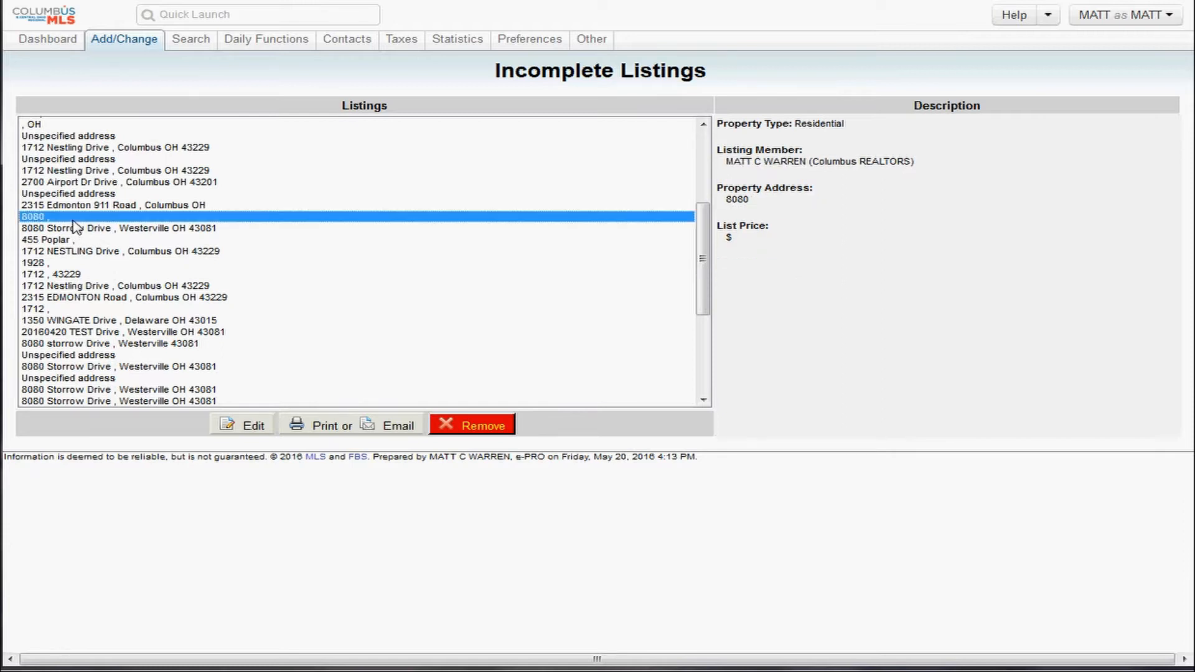
click(230, 428)
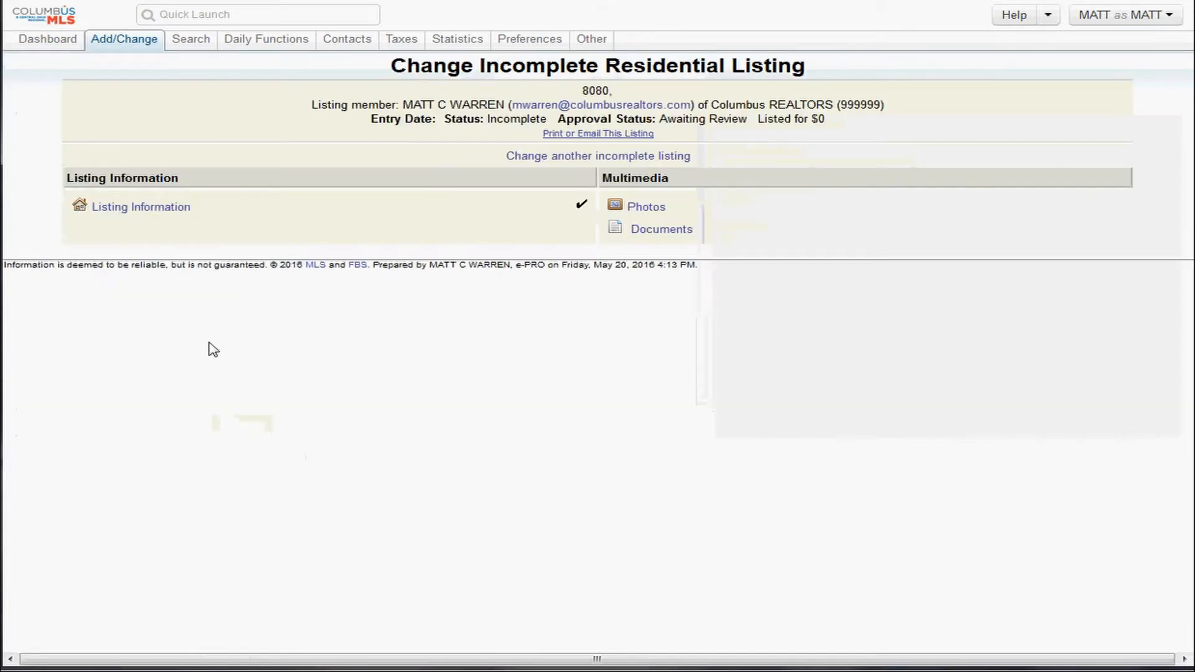
click(157, 218)
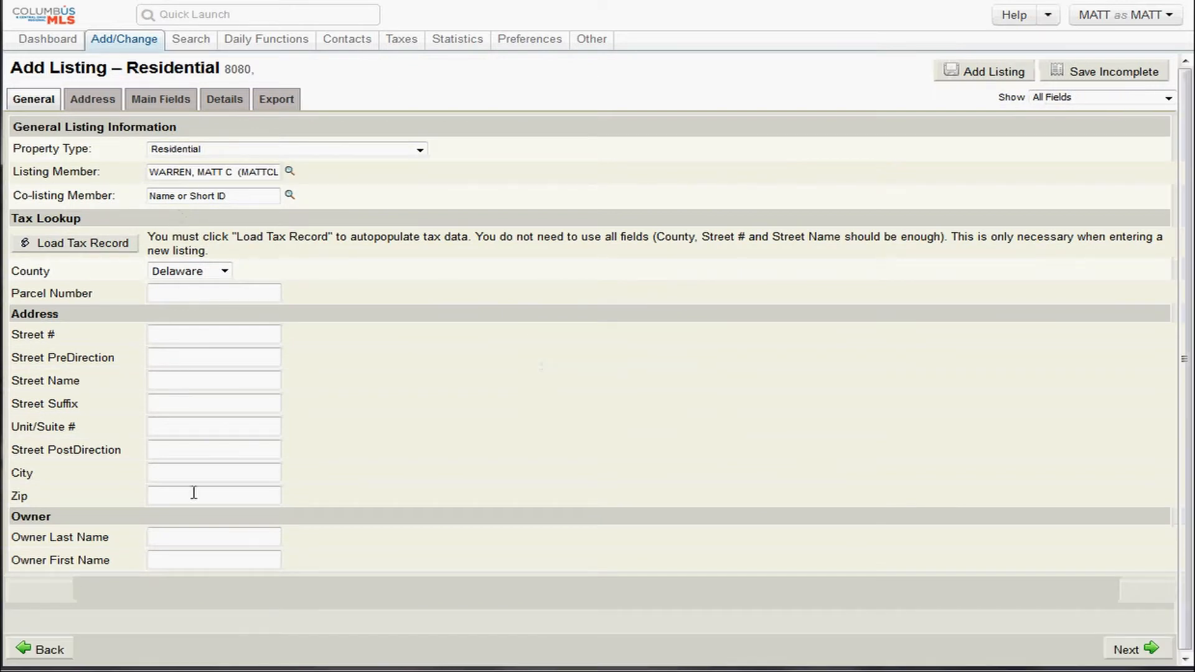
Review listing 8080's Address, Main Fields, Details and Export tabs, then attempt Save Incomplete.
click(87, 103)
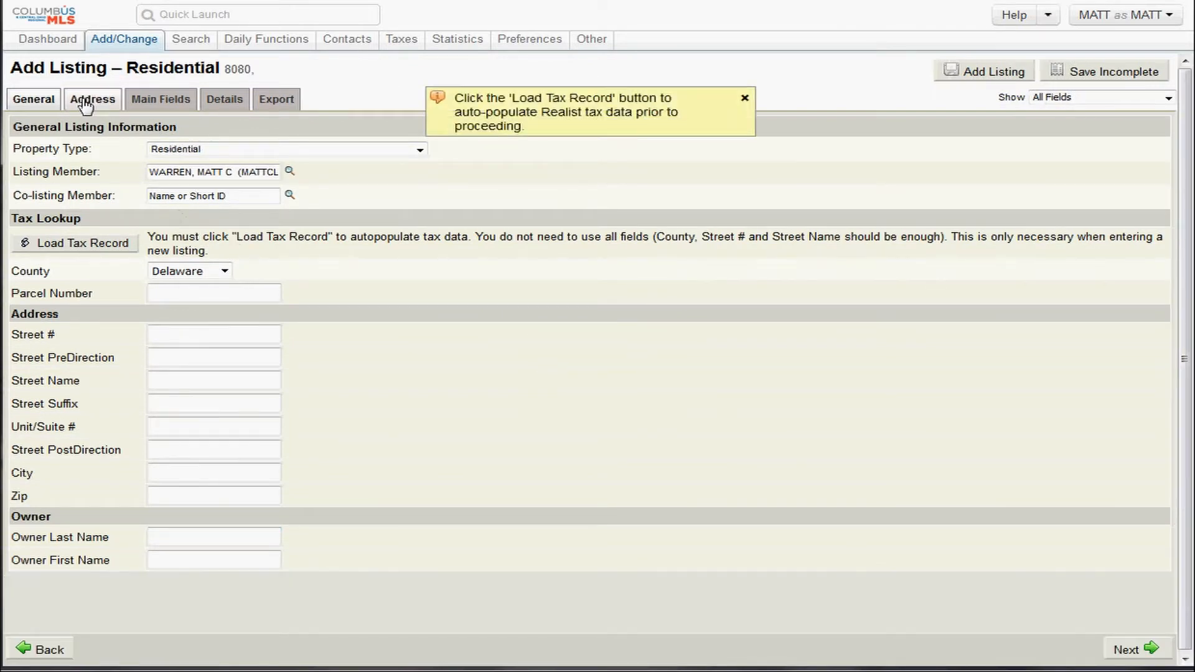
click(87, 103)
click(165, 106)
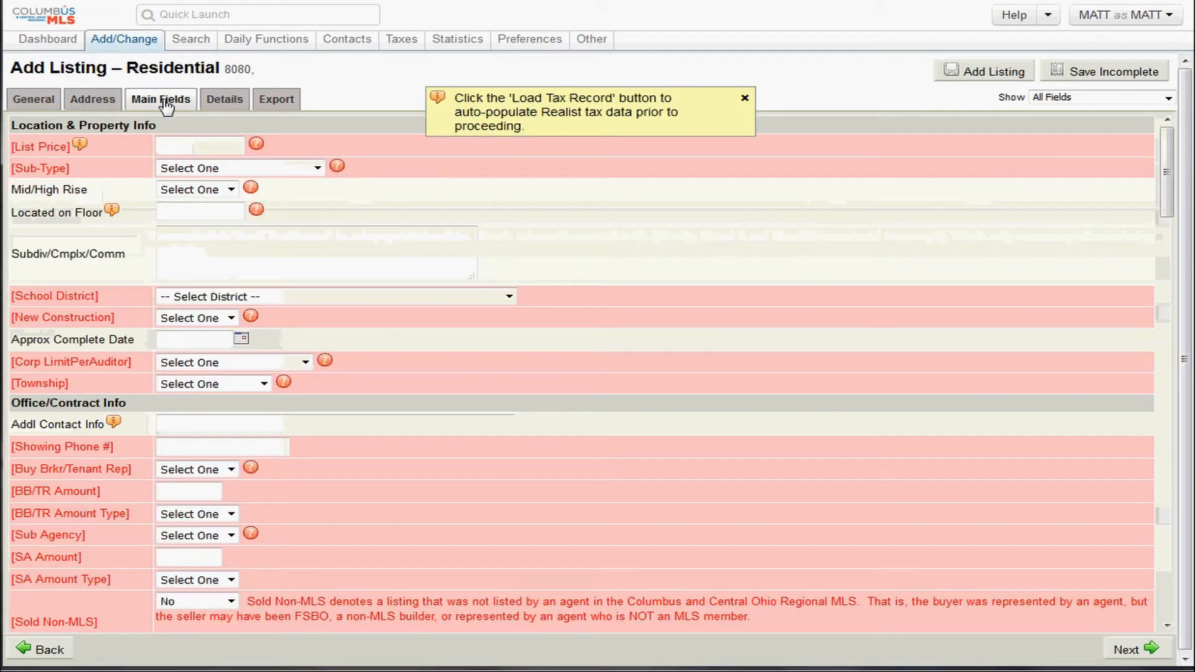
click(225, 105)
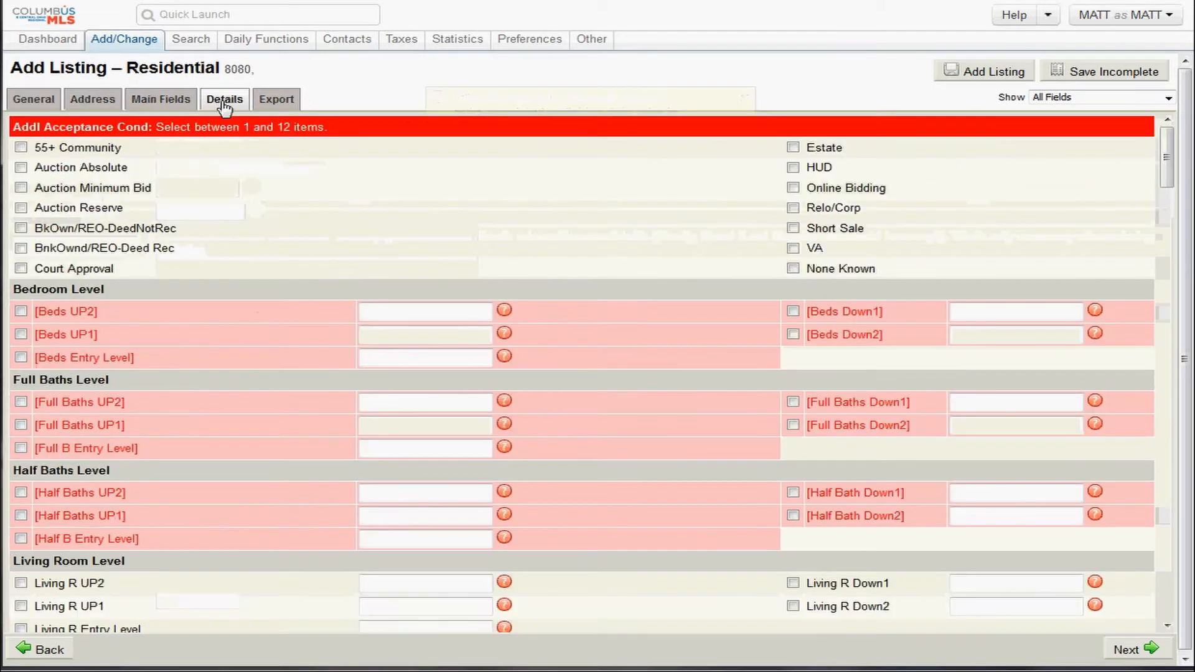
click(288, 104)
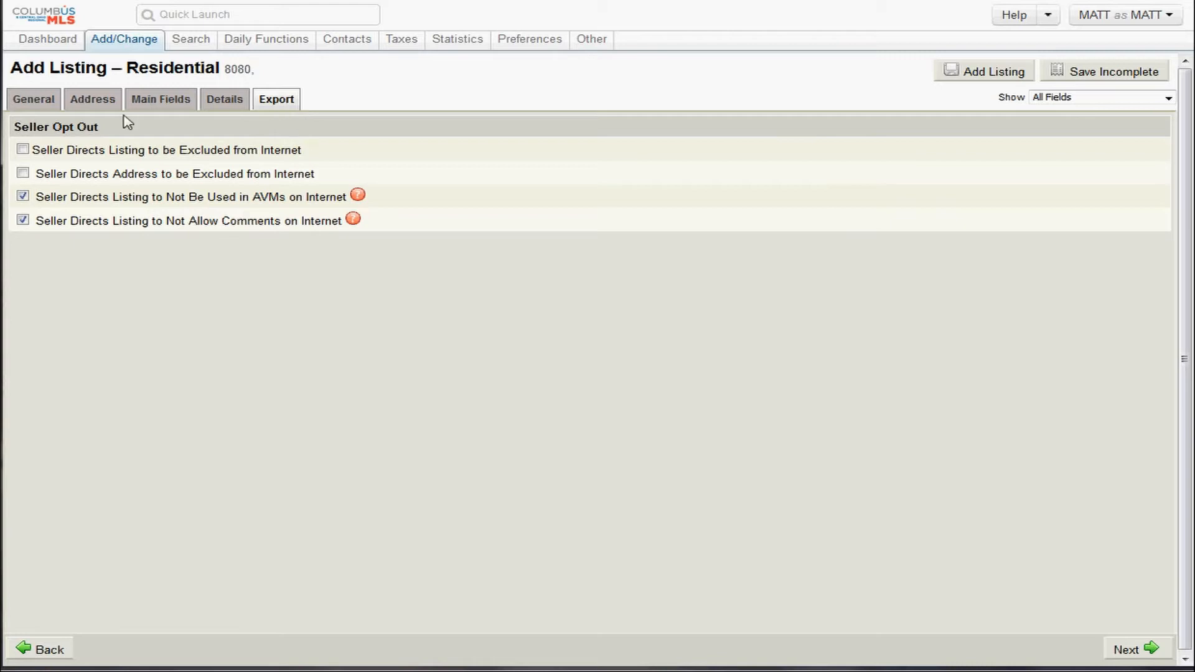
click(34, 104)
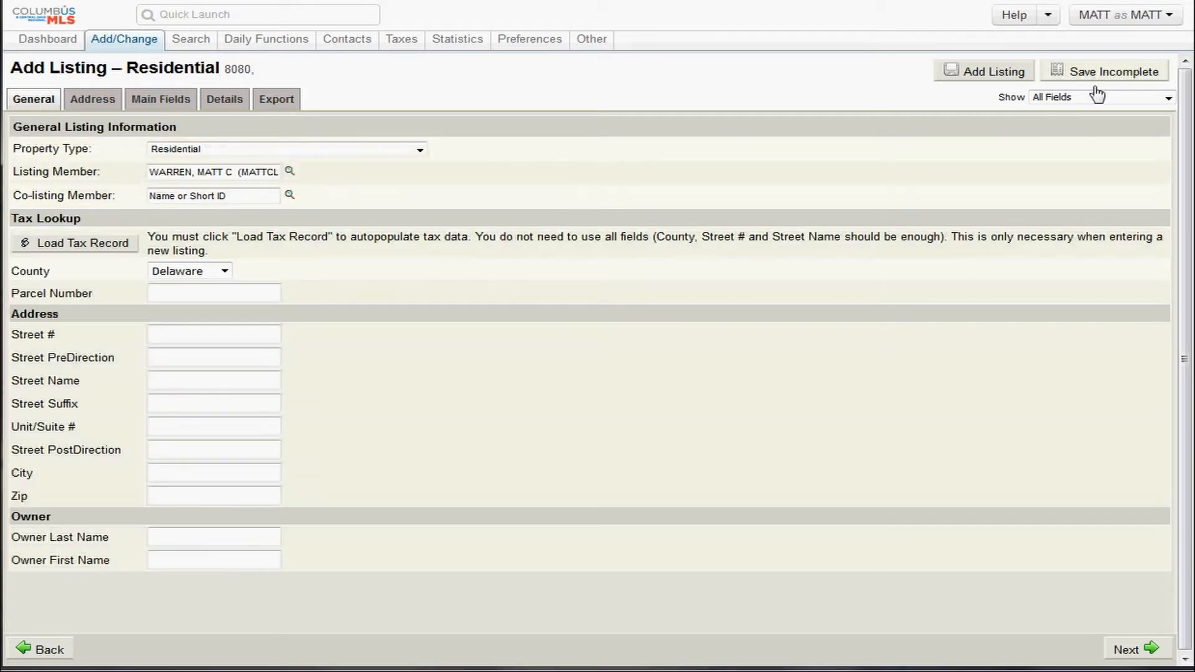
click(1110, 79)
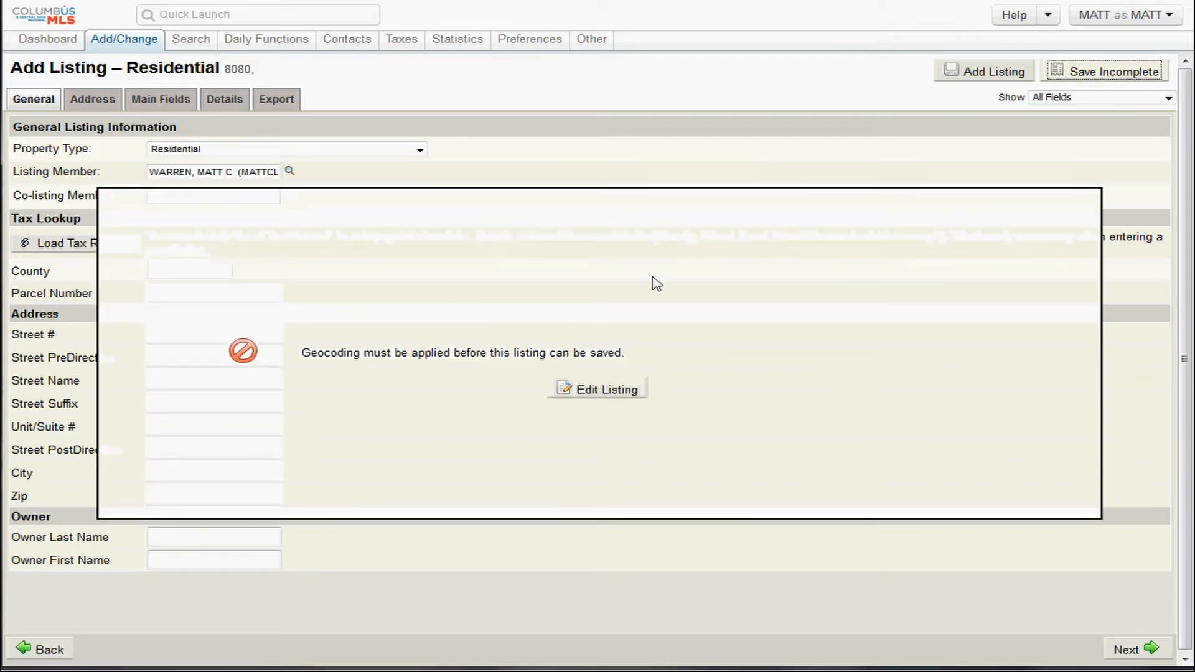
Return to listing 8080, manually locate it on the map, and use that pinned location.
click(581, 391)
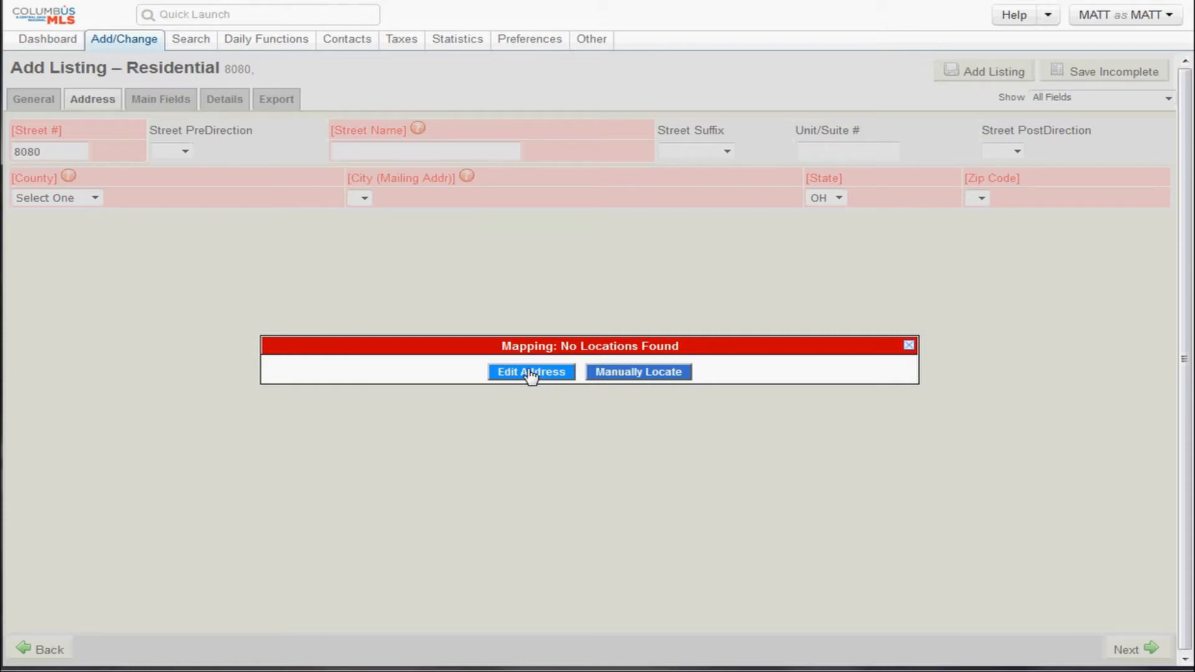
click(636, 375)
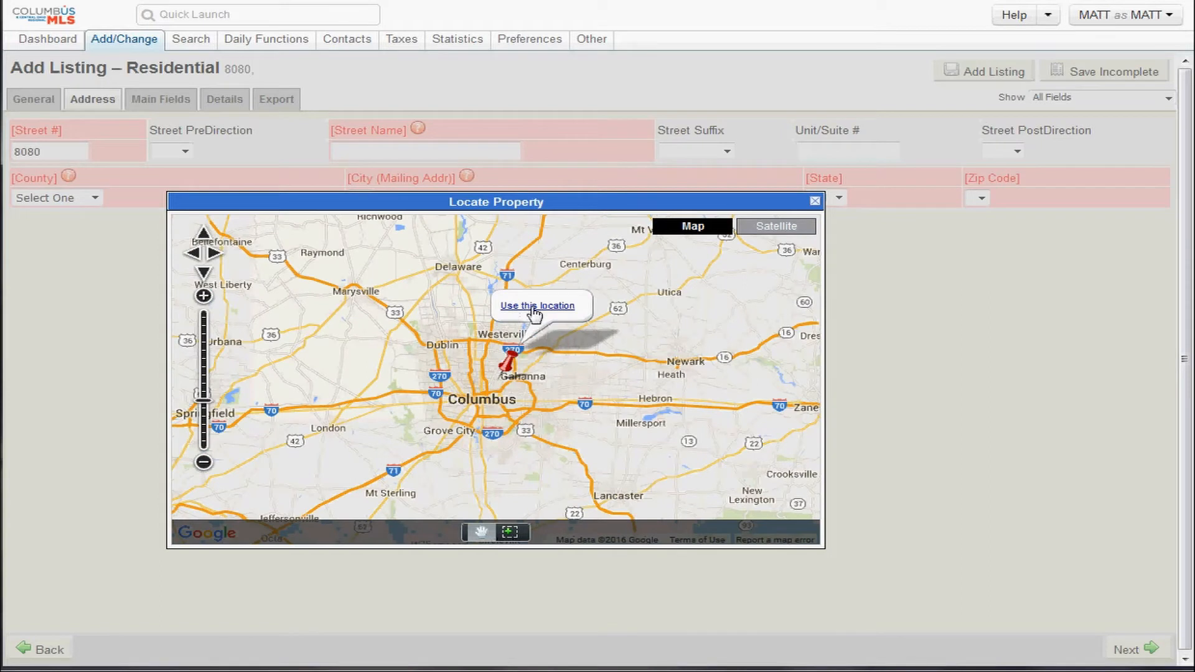
click(535, 306)
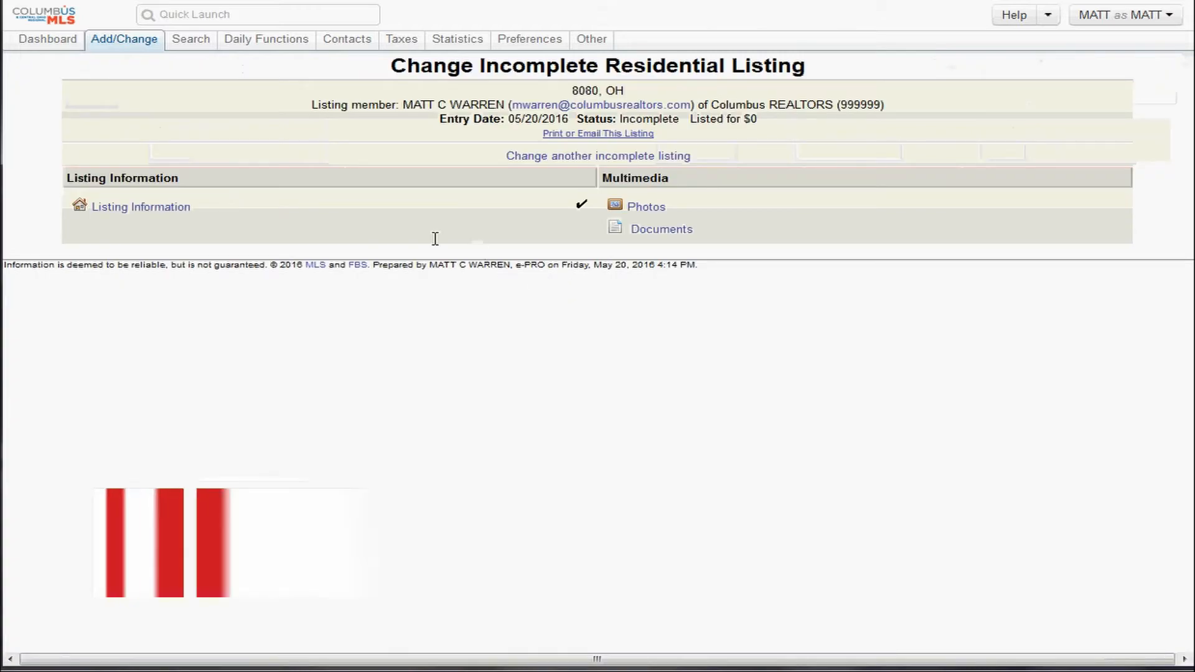
click(136, 43)
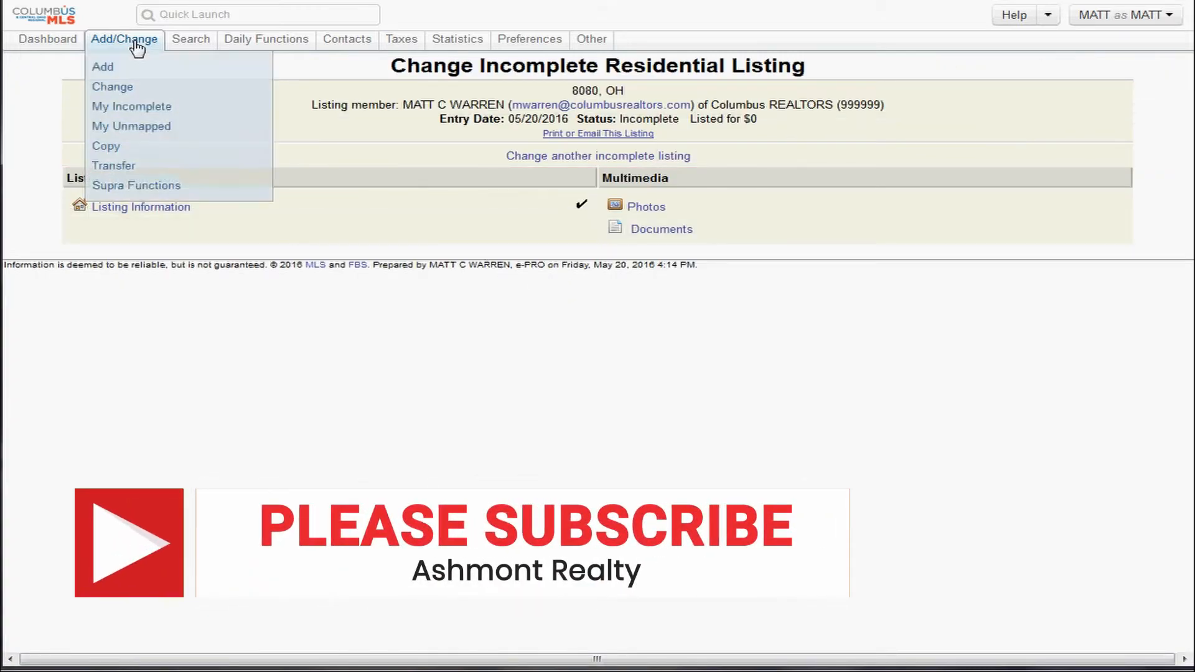
click(148, 114)
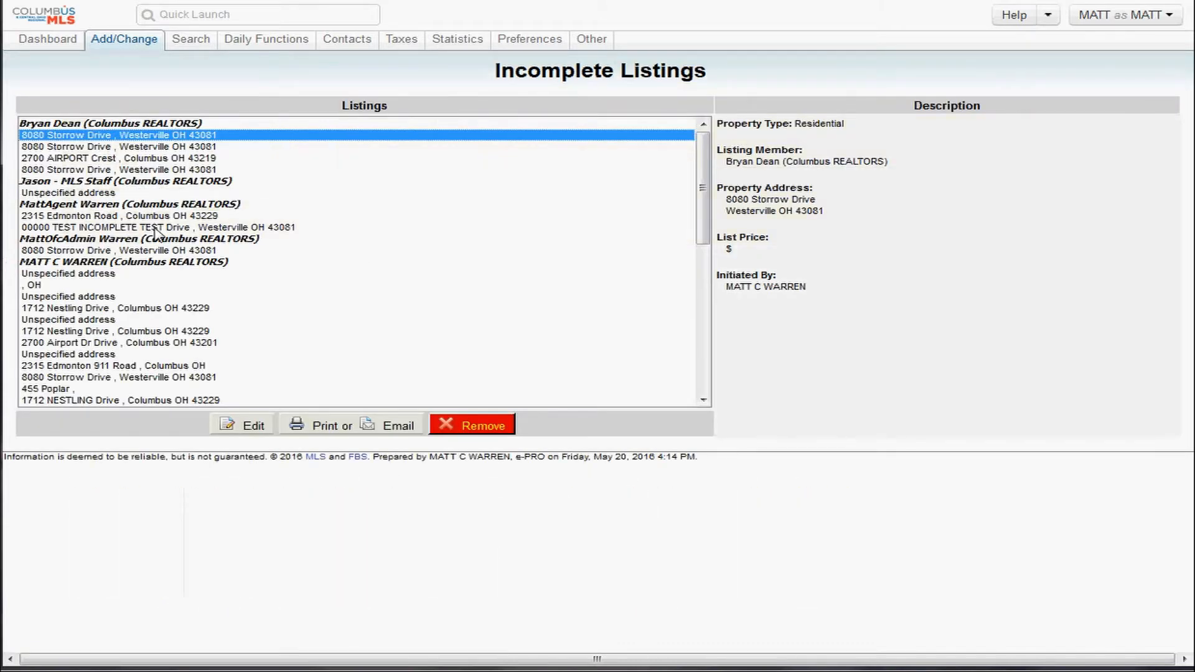
mouse_move(120, 47)
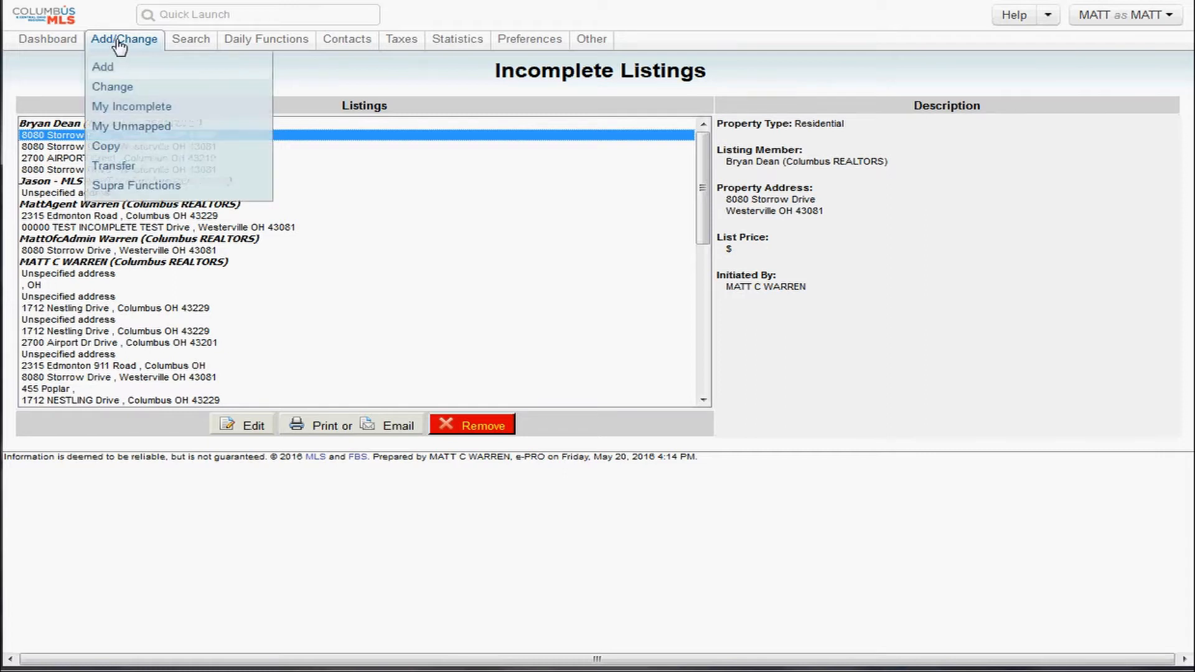
click(133, 121)
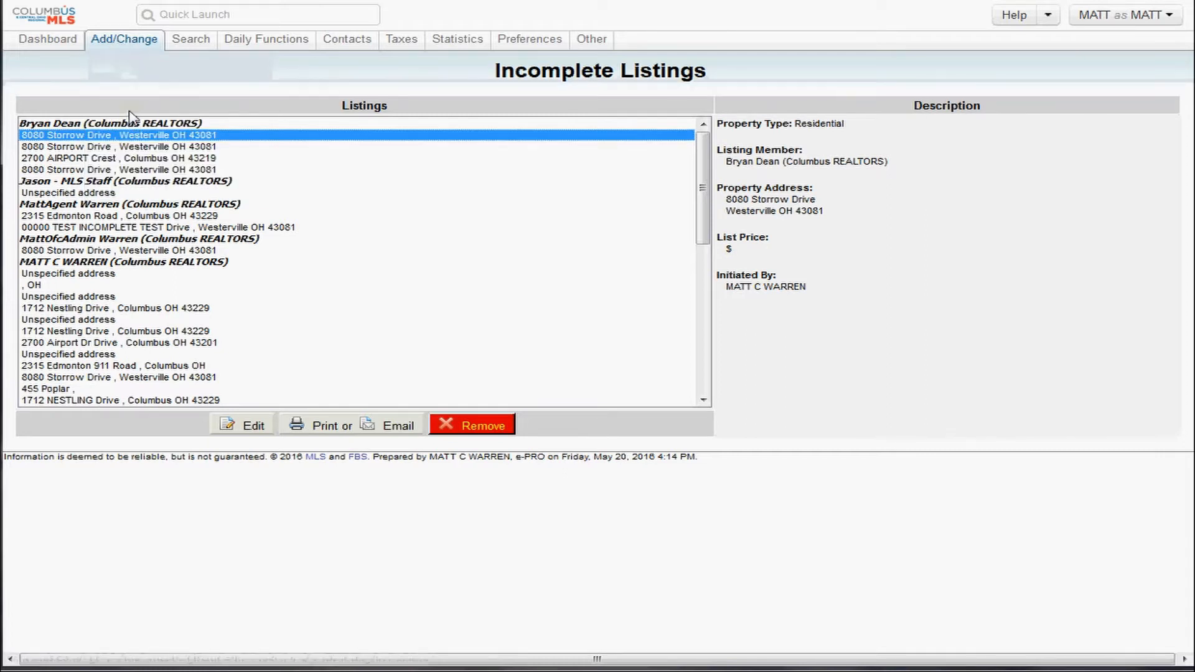
click(70, 331)
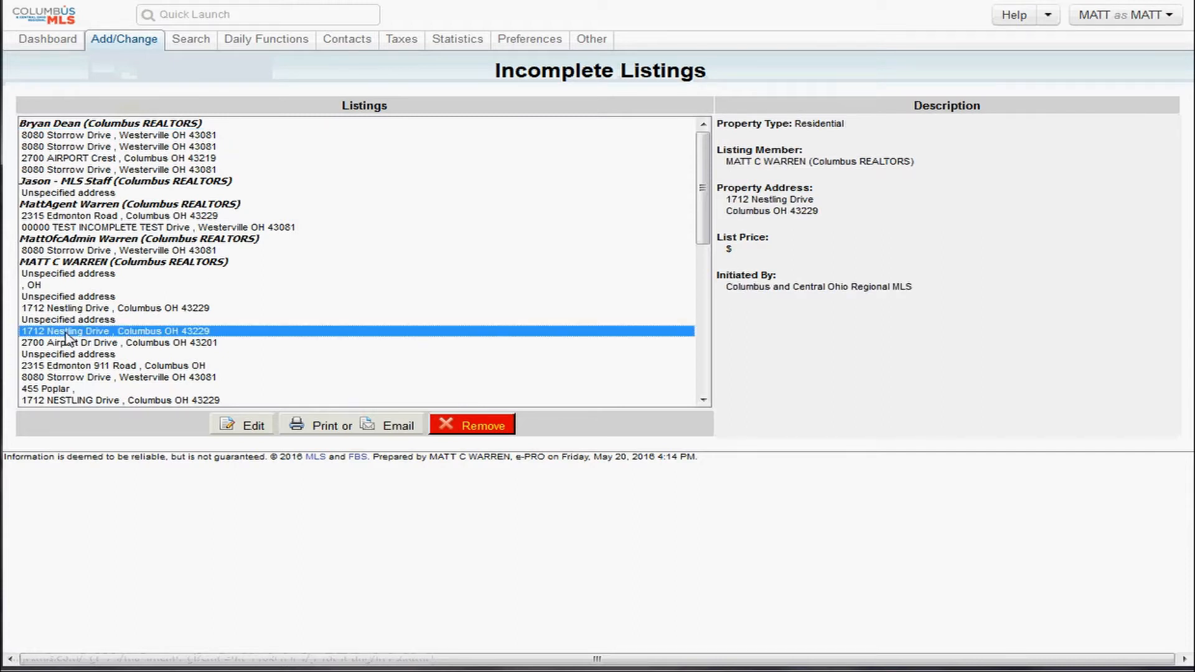
click(243, 425)
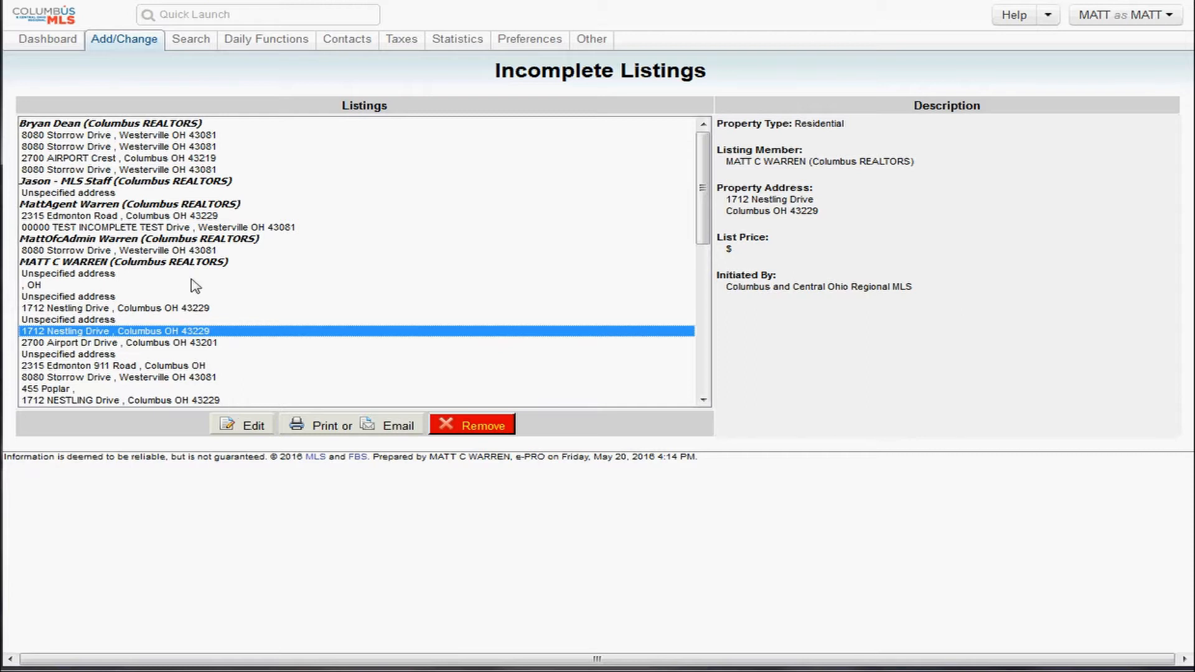
click(249, 428)
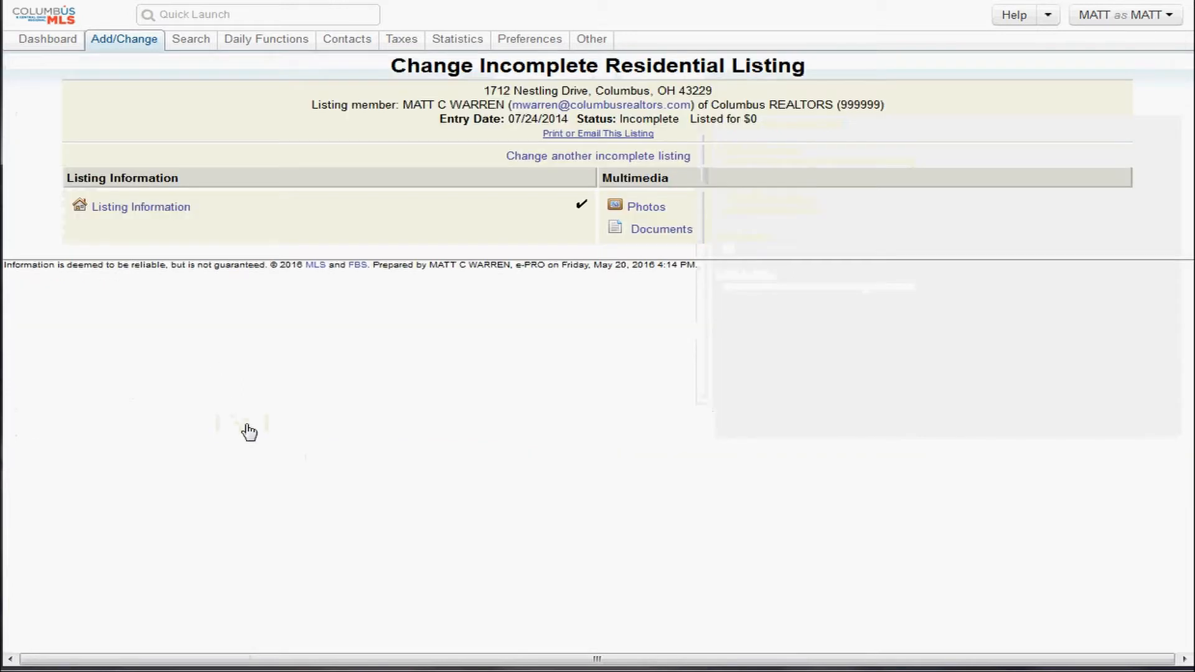
click(635, 212)
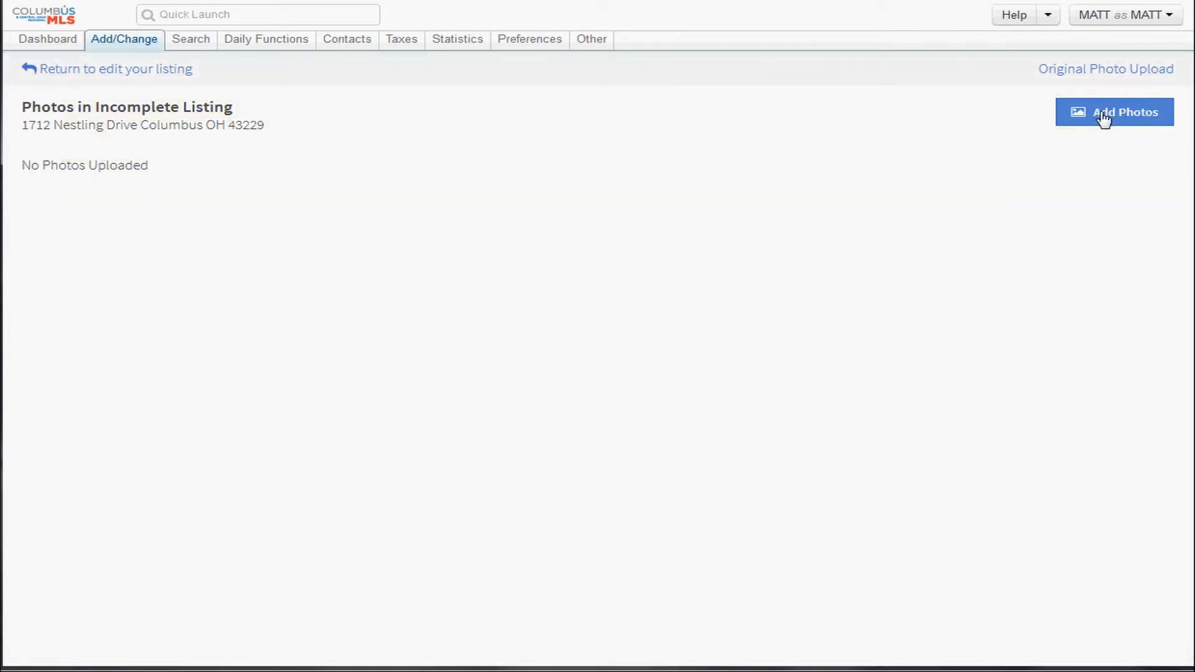
click(1103, 114)
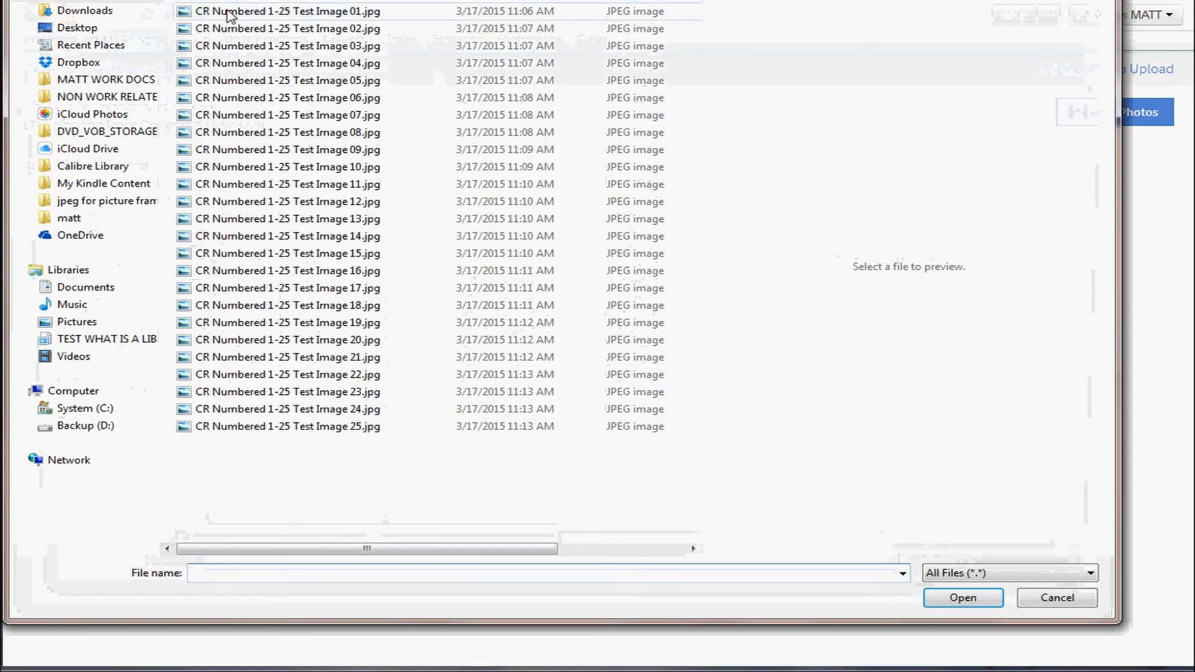
click(230, 12)
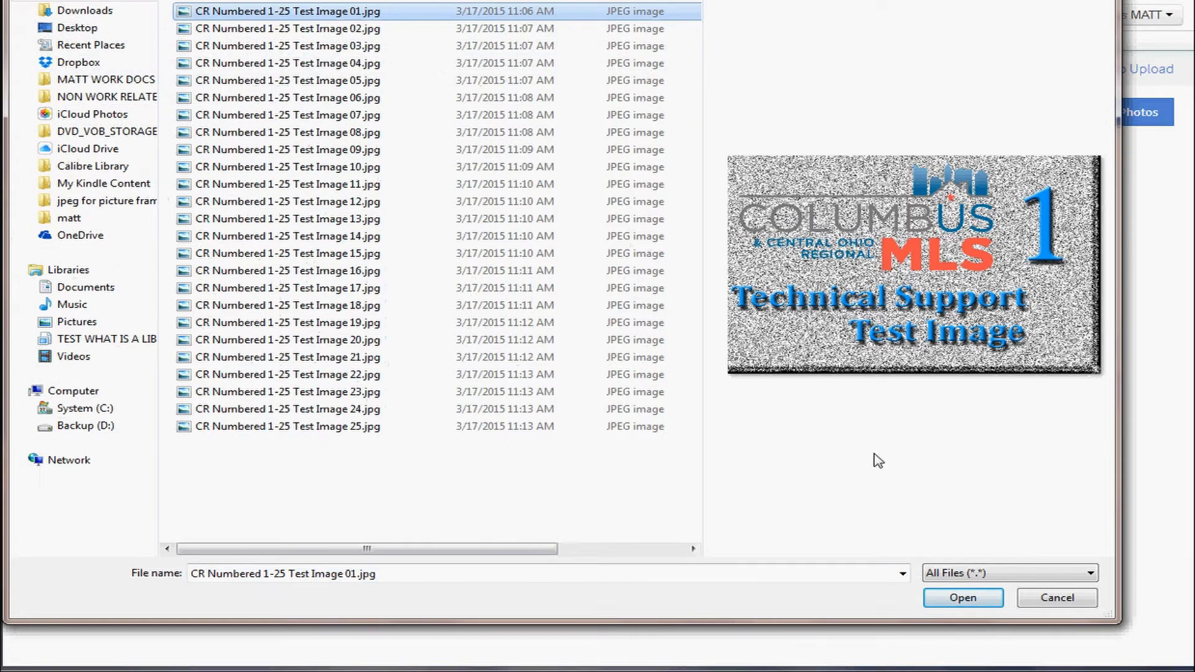
click(953, 598)
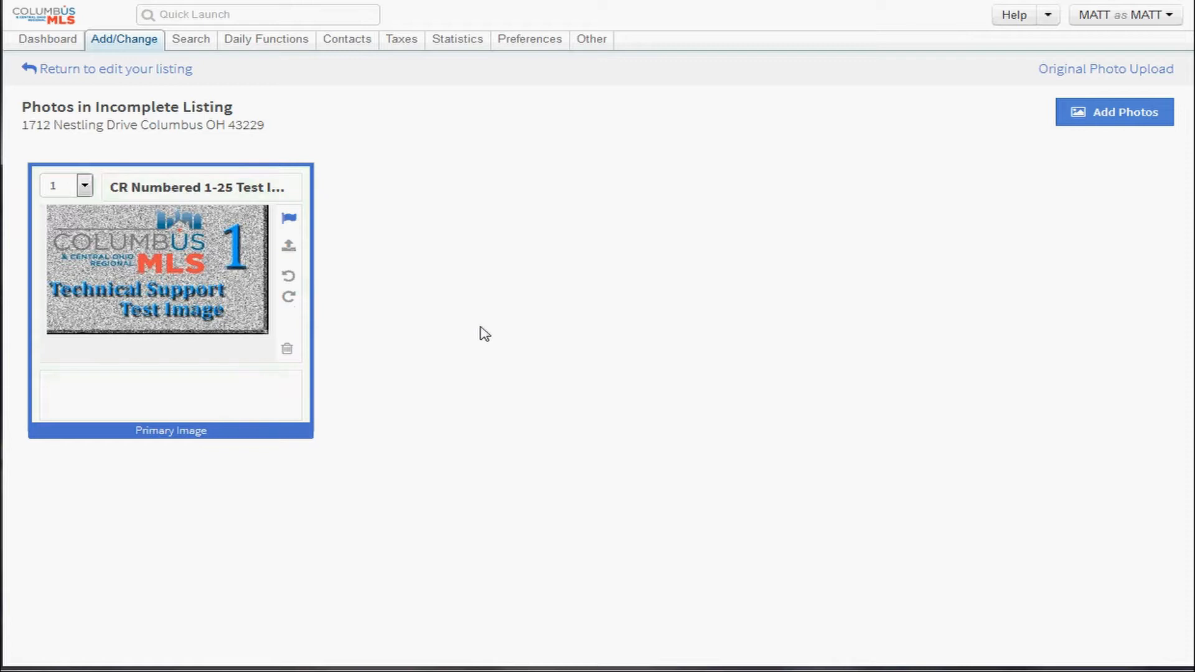
Select Test Image 02 through Test Image 06 in the photo file picker.
click(1130, 126)
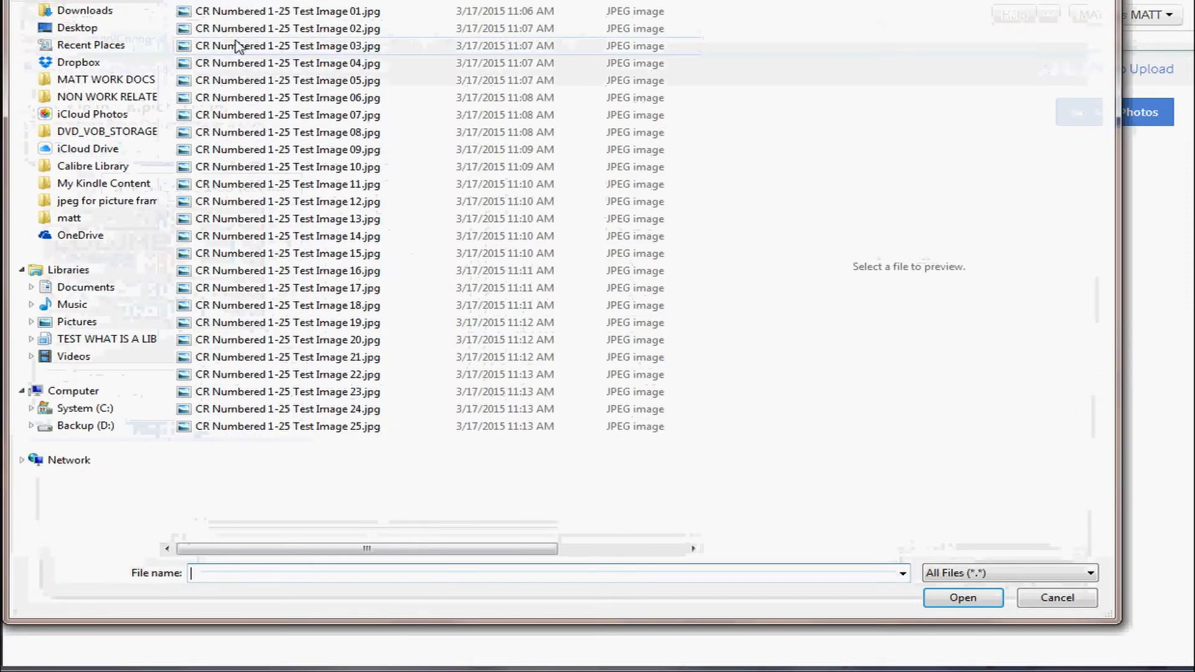
click(242, 30)
shift+click(278, 138)
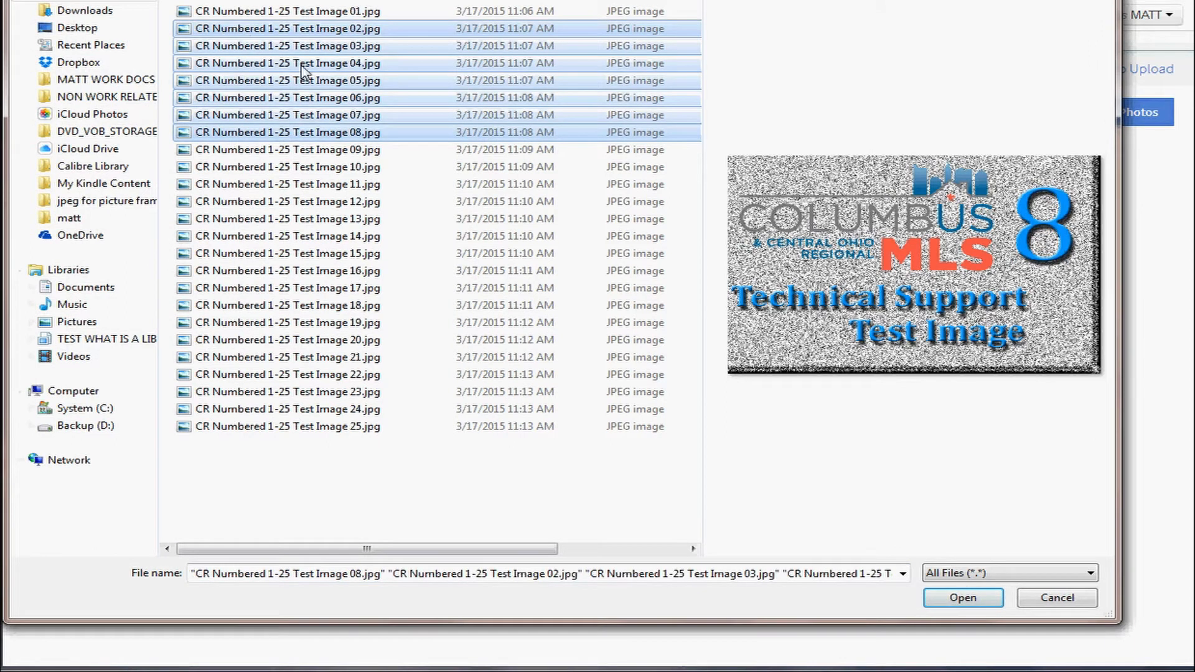
click(303, 29)
shift+click(305, 66)
click(313, 115)
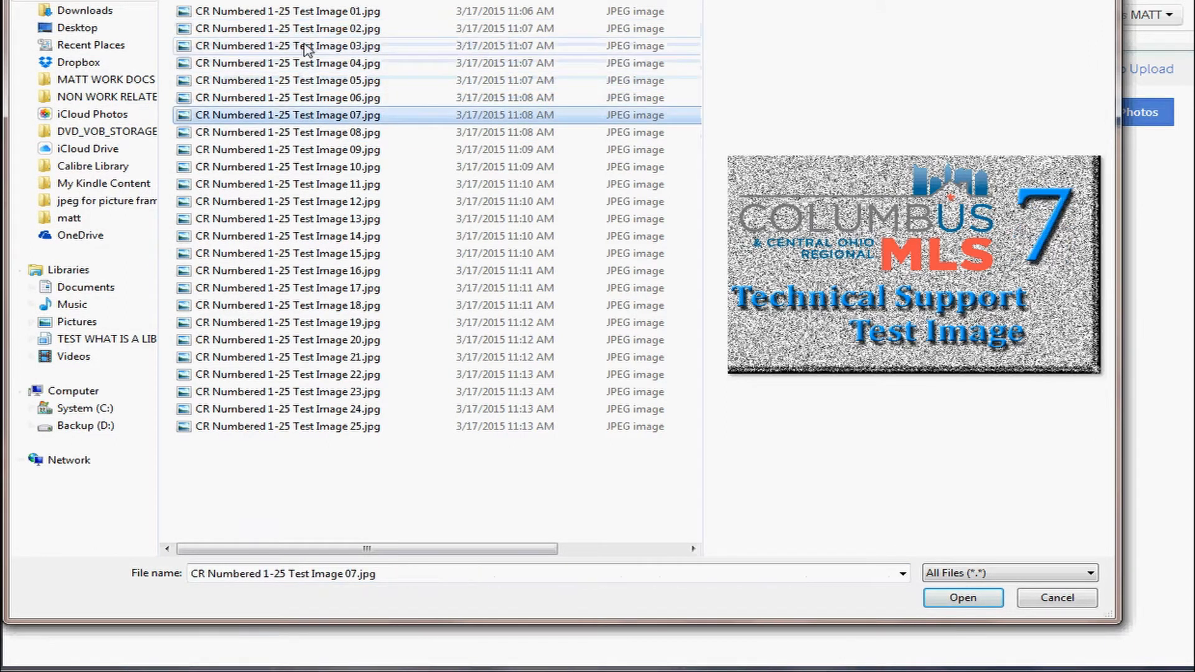
click(304, 31)
ctrl+click(307, 45)
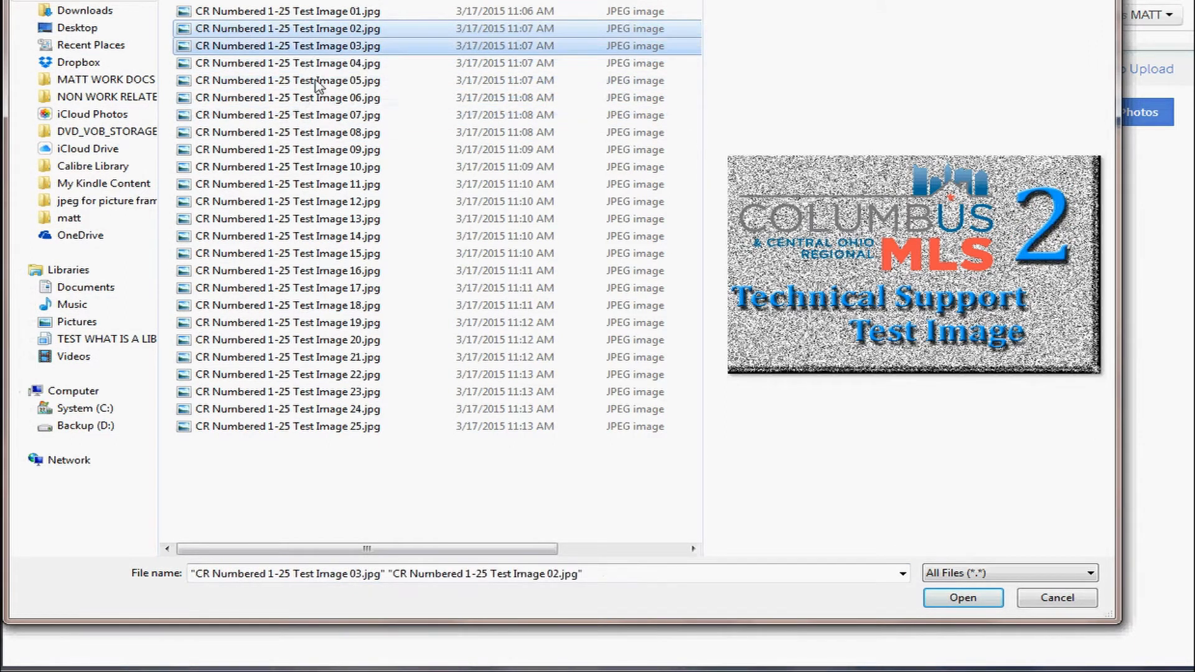
ctrl+click(315, 98)
ctrl+click(326, 81)
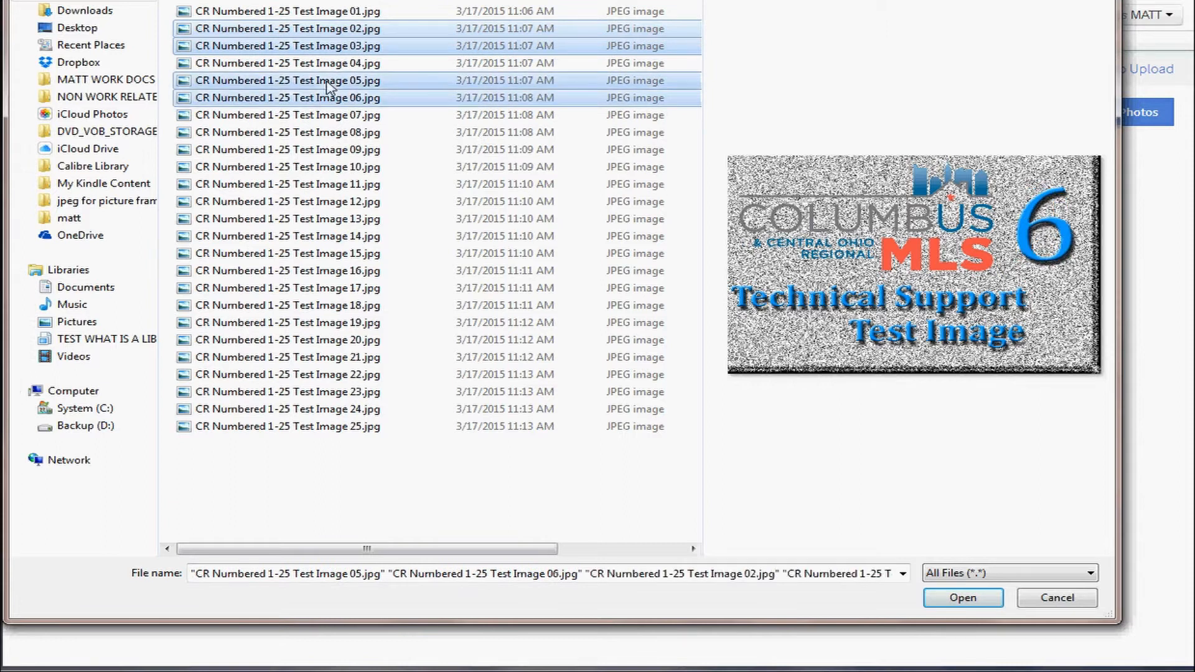
click(313, 31)
shift+click(319, 101)
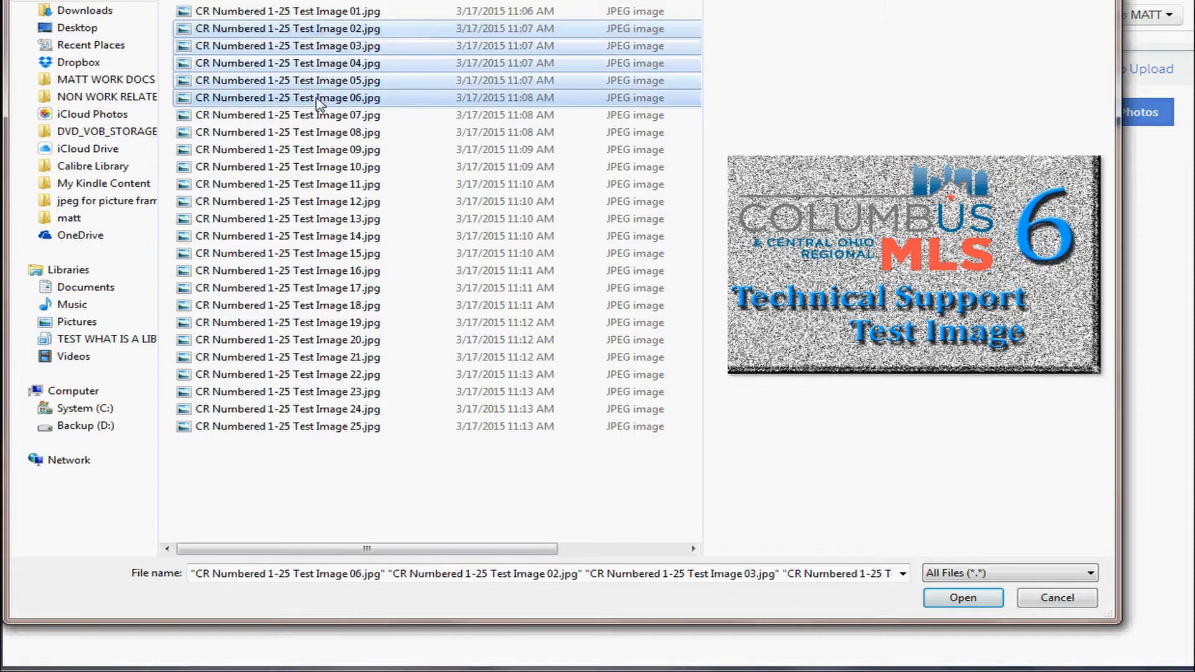
click(304, 34)
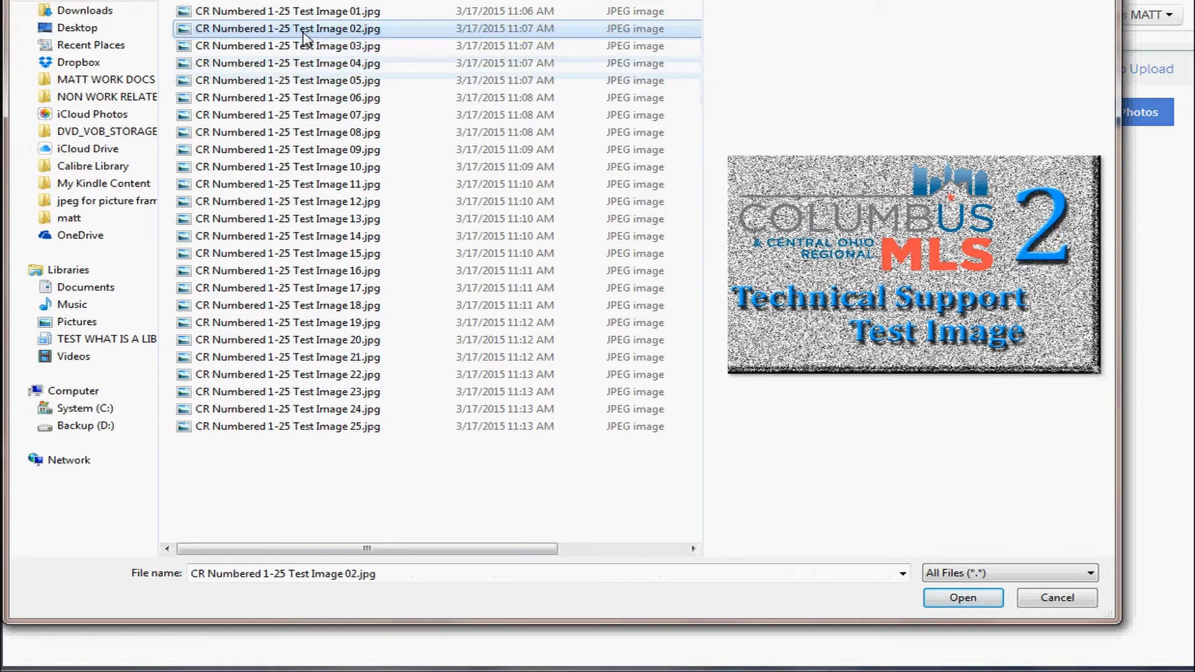
shift+click(314, 100)
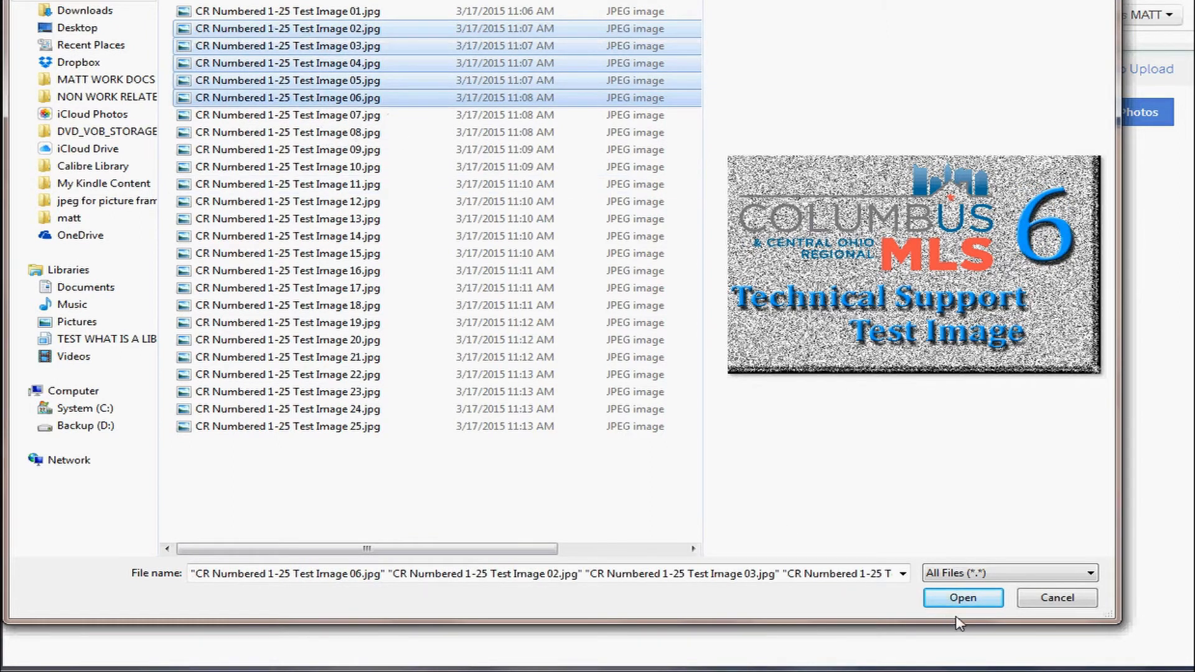
Upload the five selected images and return to the listing's edit summary.
click(963, 598)
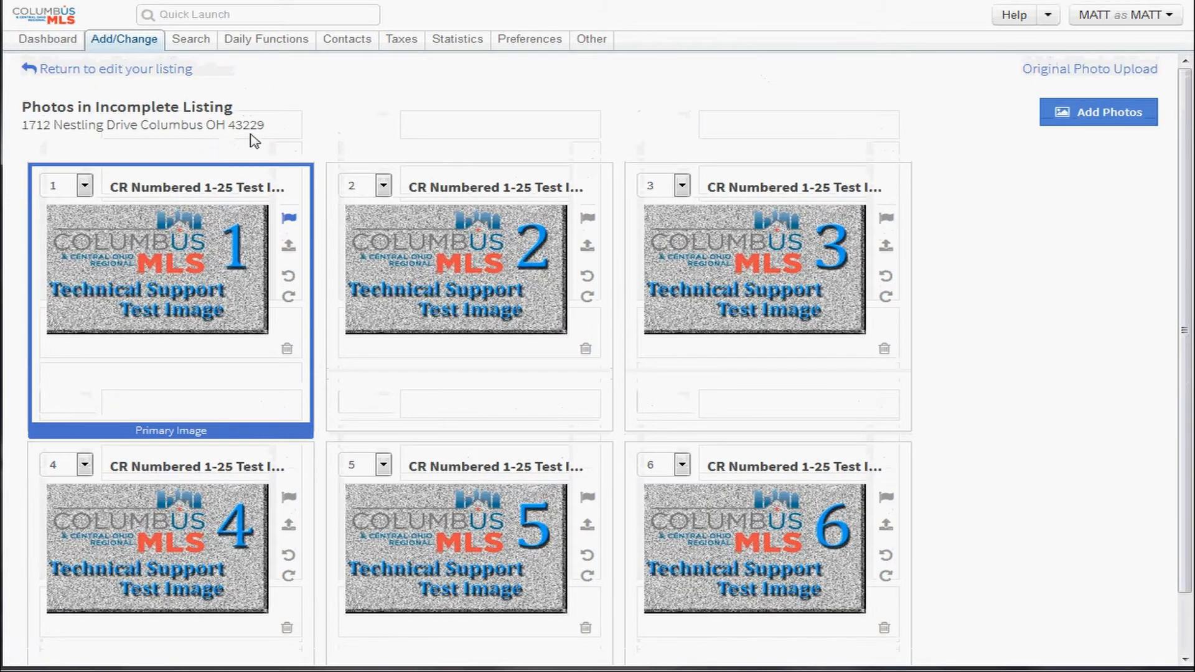
drag(211, 76, 86, 72)
click(80, 68)
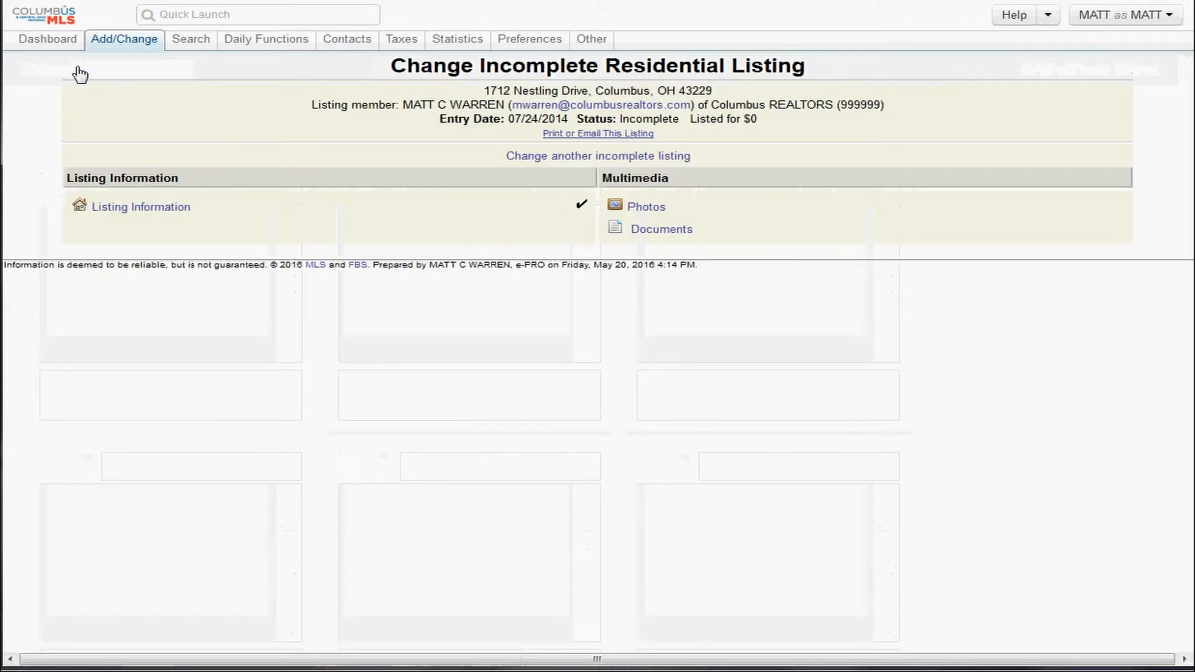
click(173, 215)
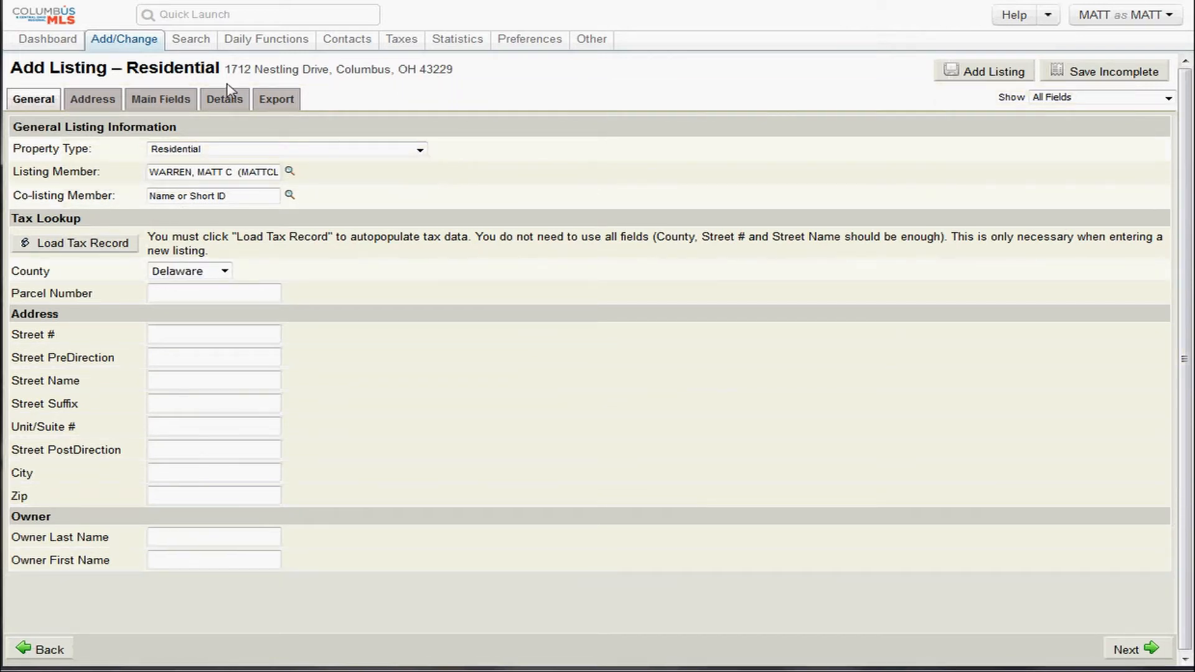
mouse_move(123, 43)
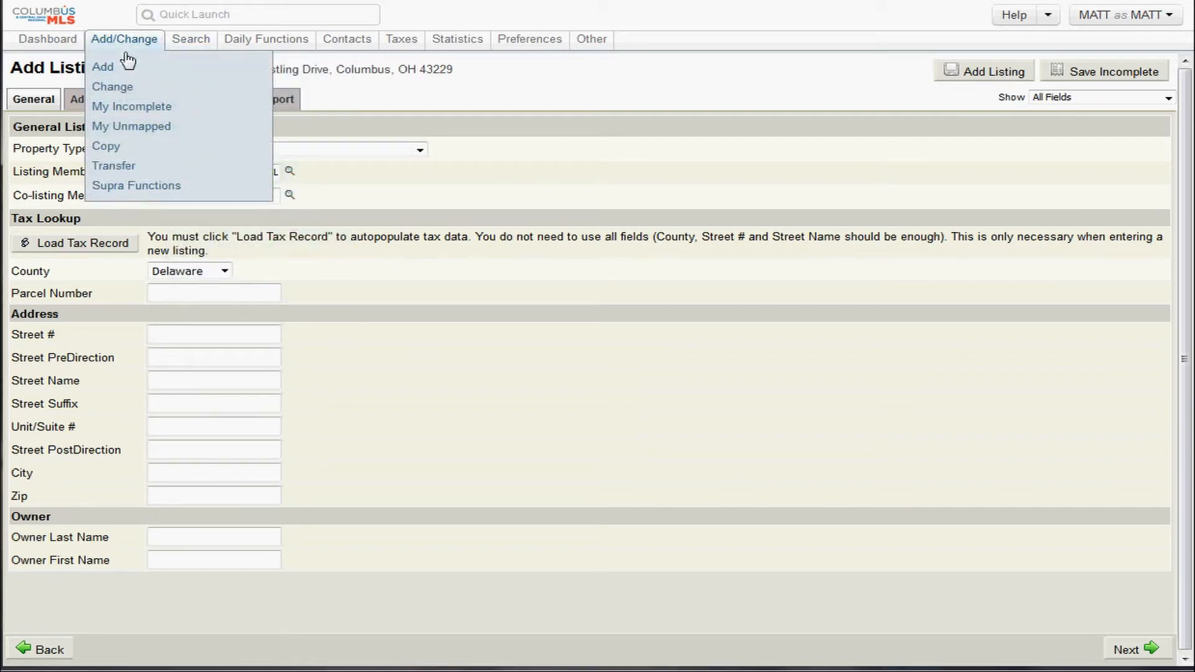
Check the My Incomplete and My Unmapped lists, then start a new listing via Add.
click(141, 110)
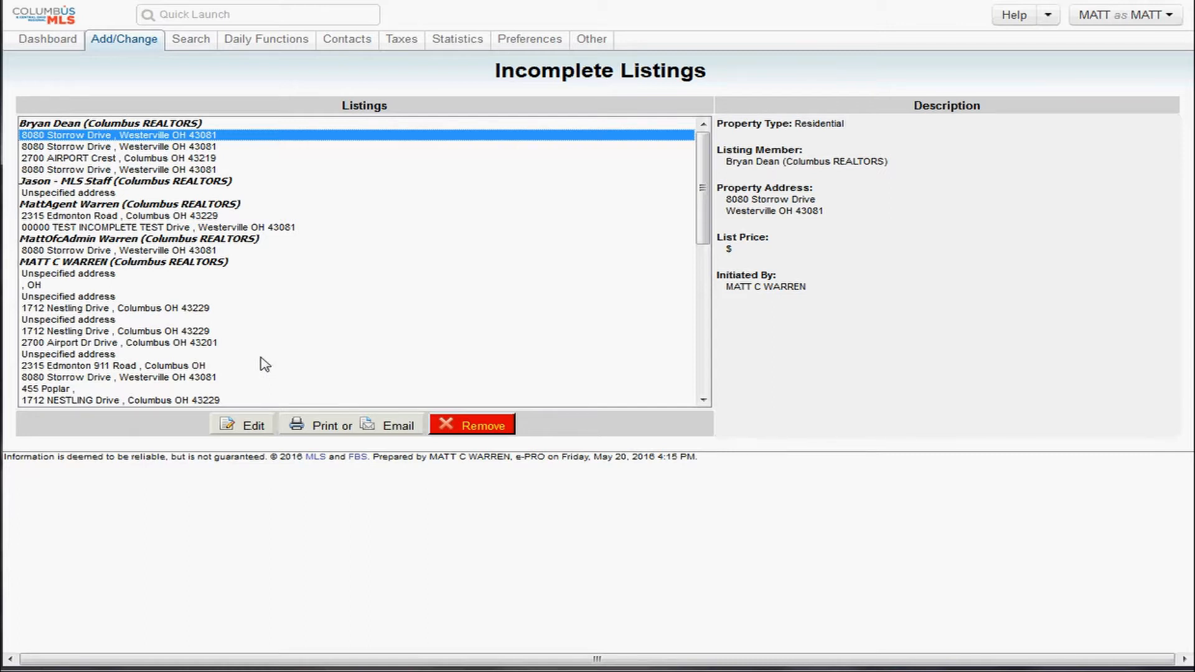
mouse_move(125, 46)
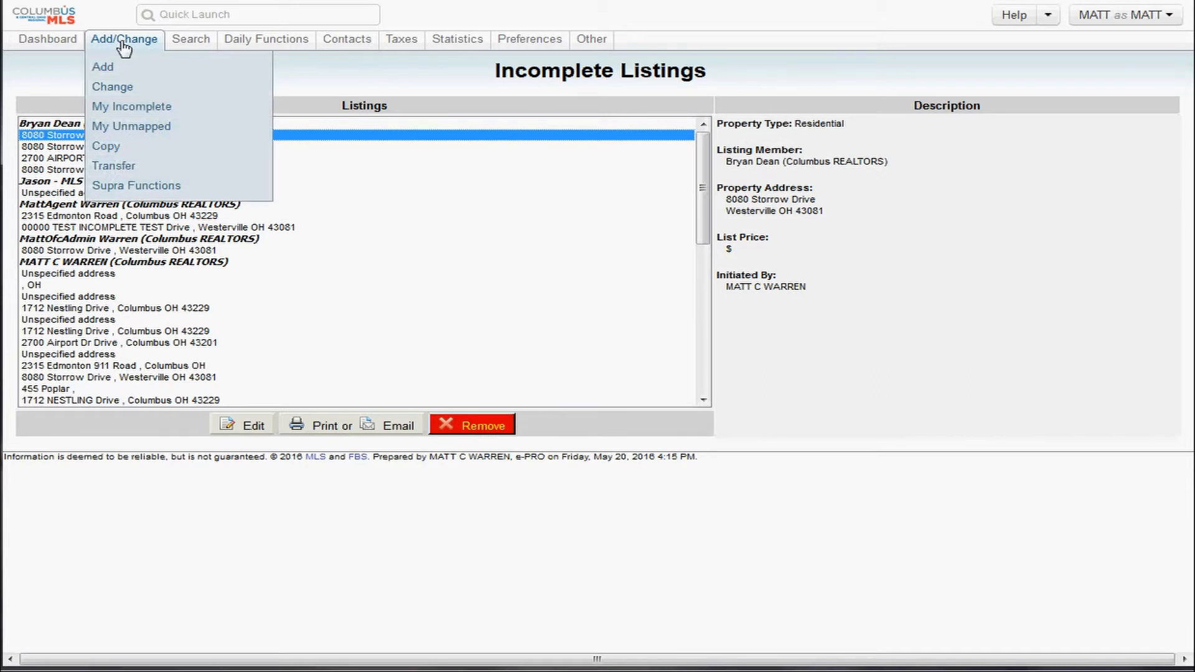
click(163, 127)
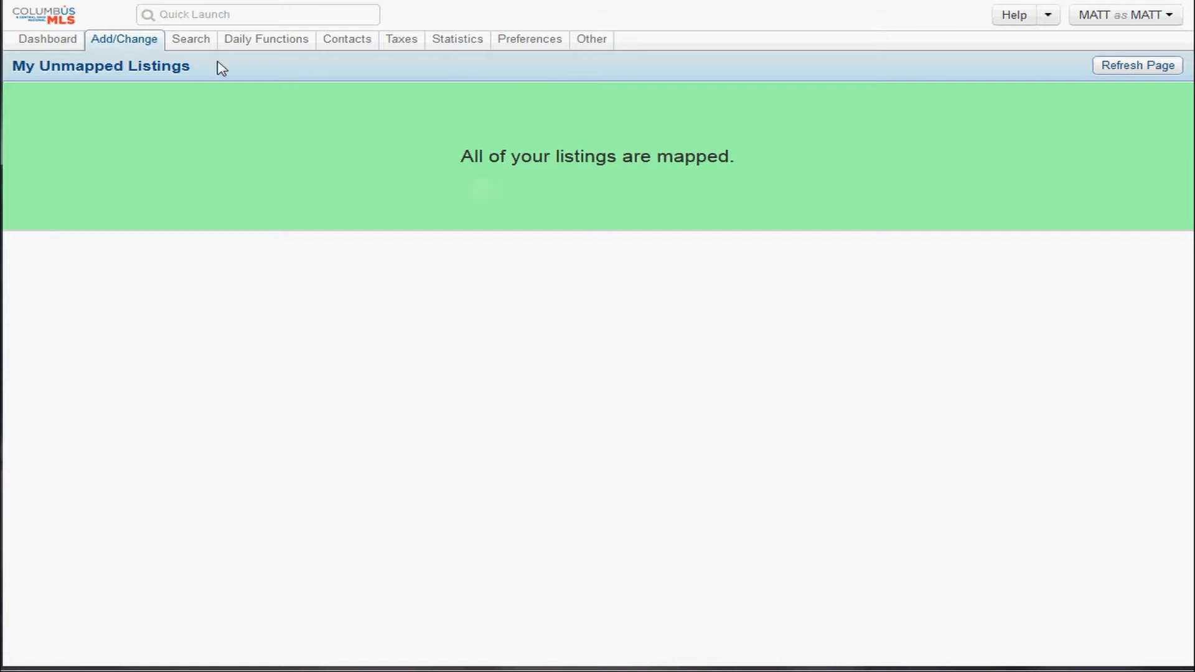
click(130, 50)
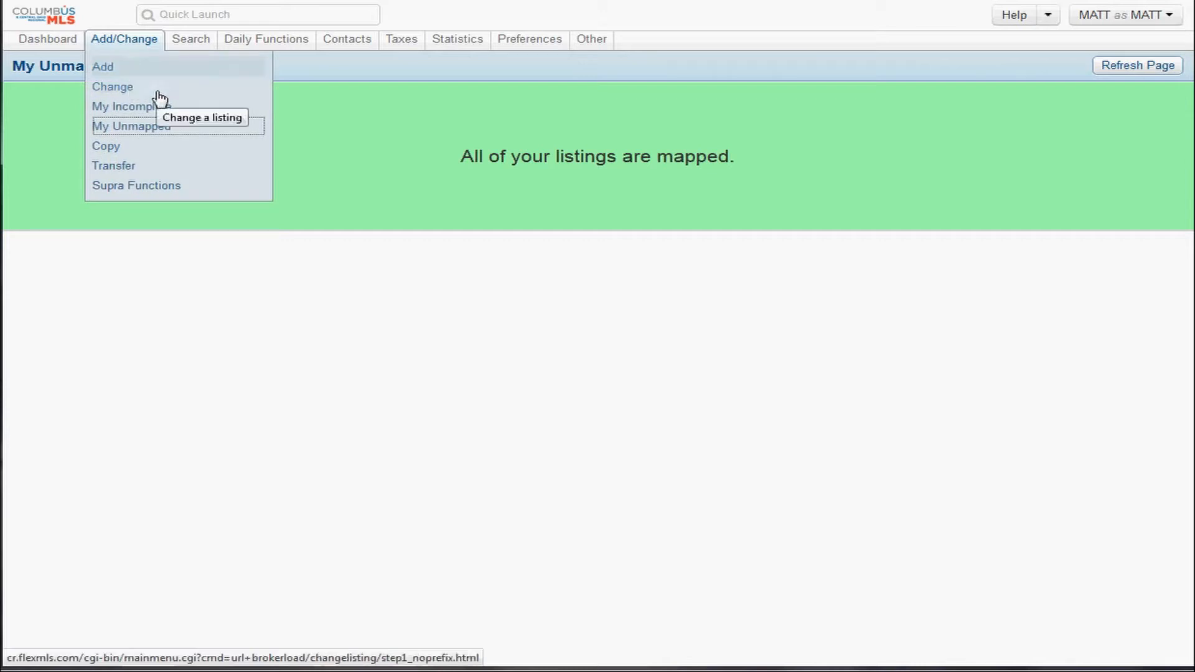
click(108, 71)
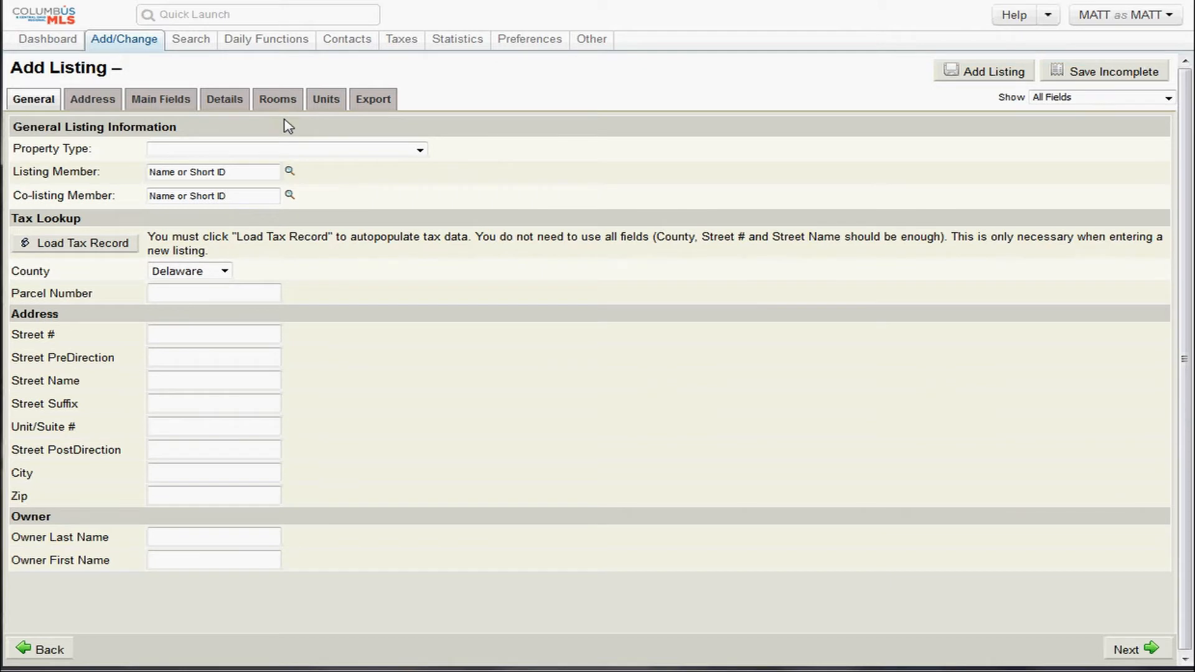
Start a fresh listing and choose Residential as its property type.
mouse_move(131, 47)
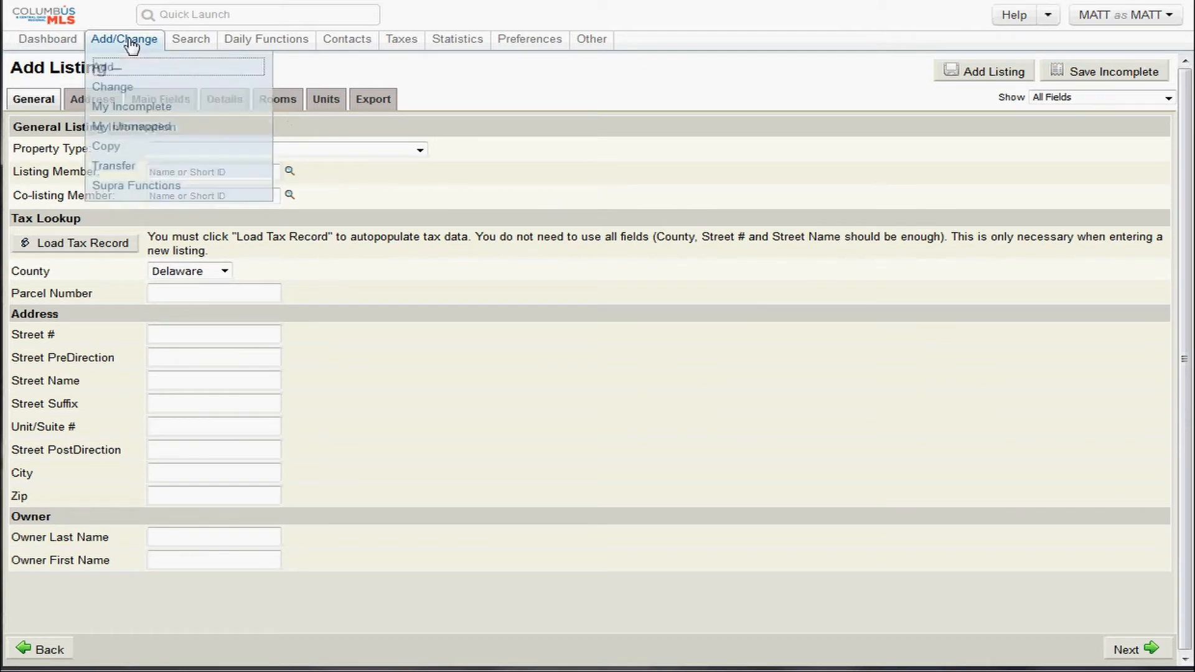
click(114, 73)
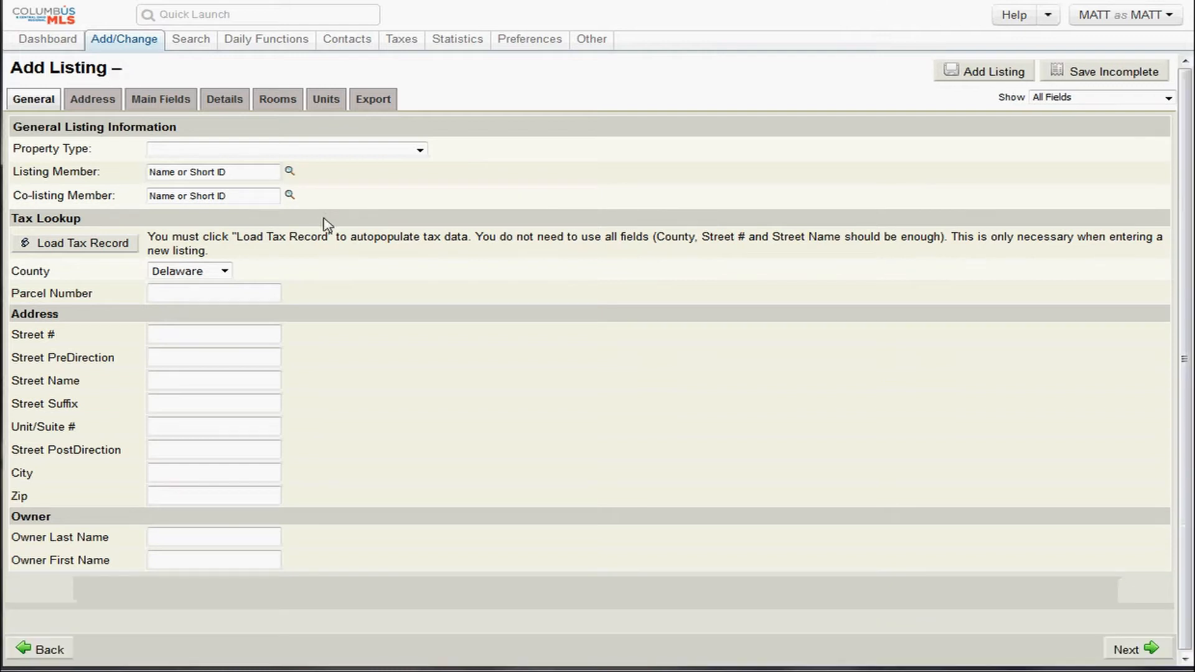
click(156, 151)
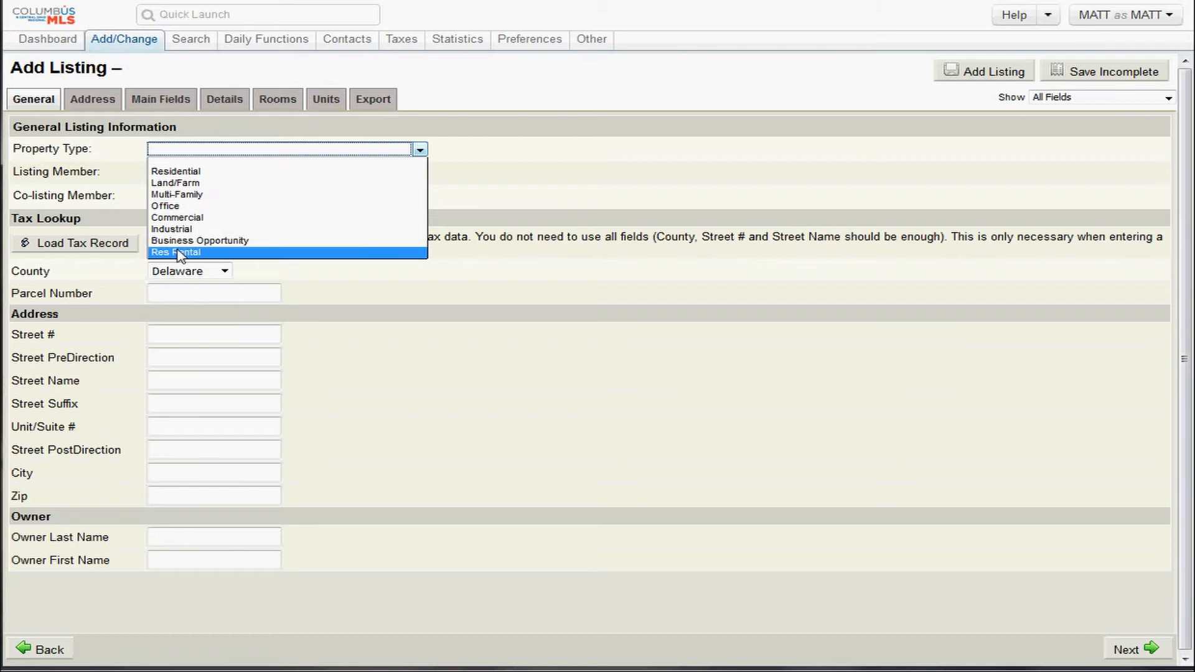
click(187, 171)
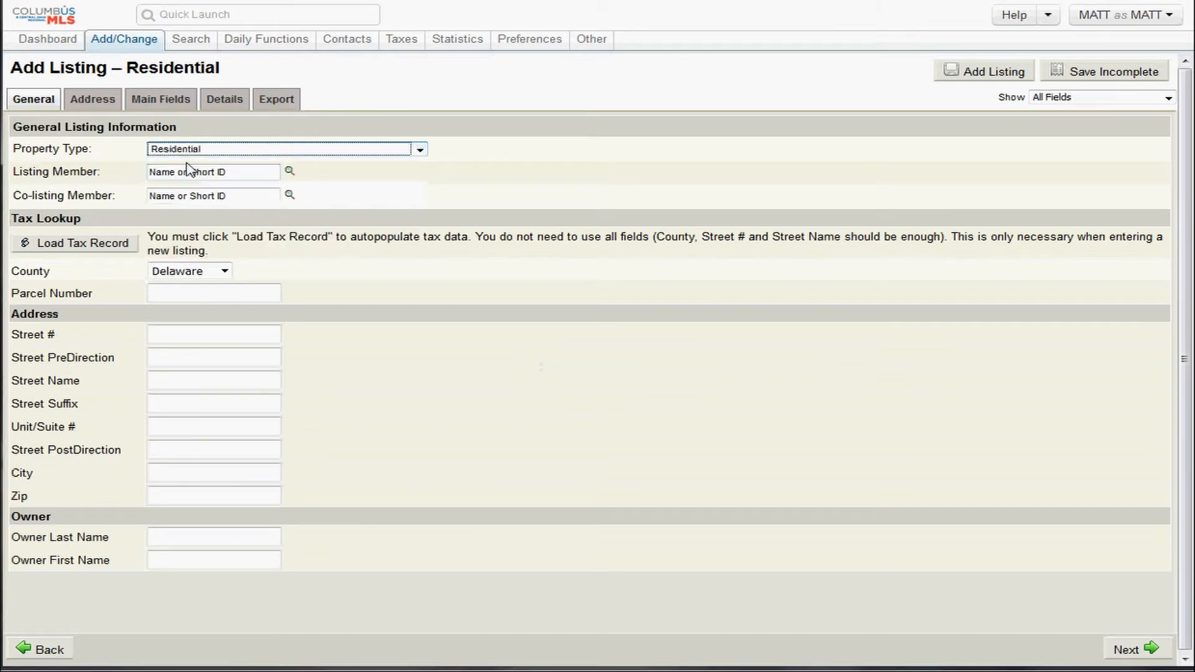
click(184, 174)
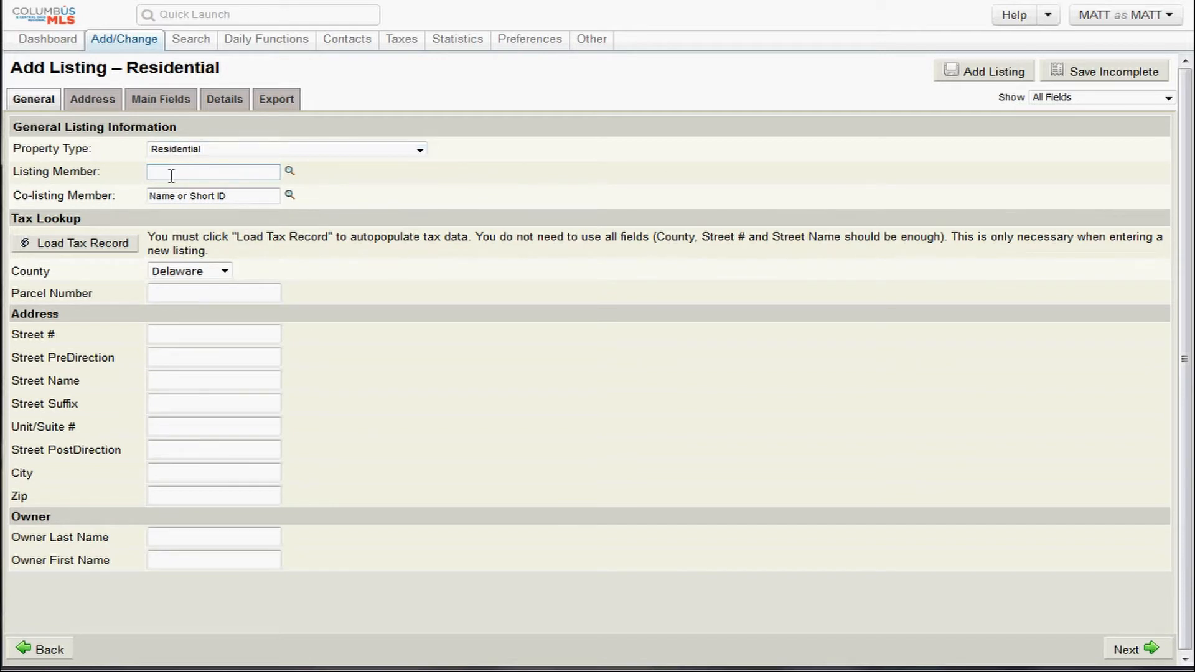
Enter the listing agent's name and pick the matching agent as Listing Member.
text(matt c)
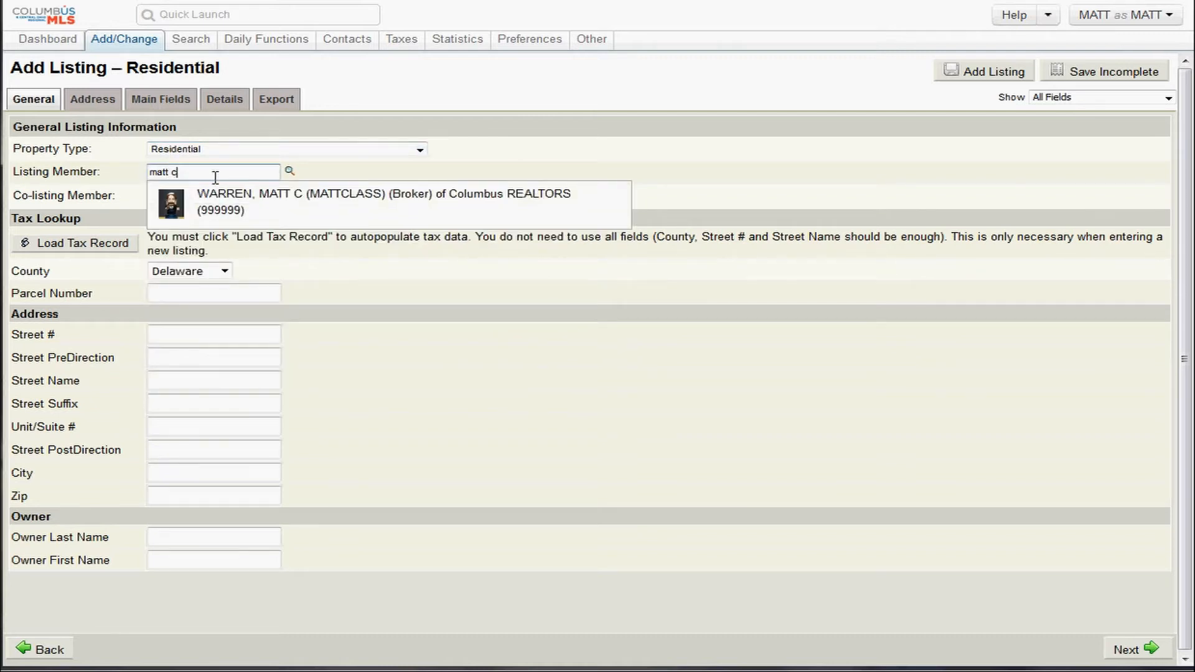
click(249, 207)
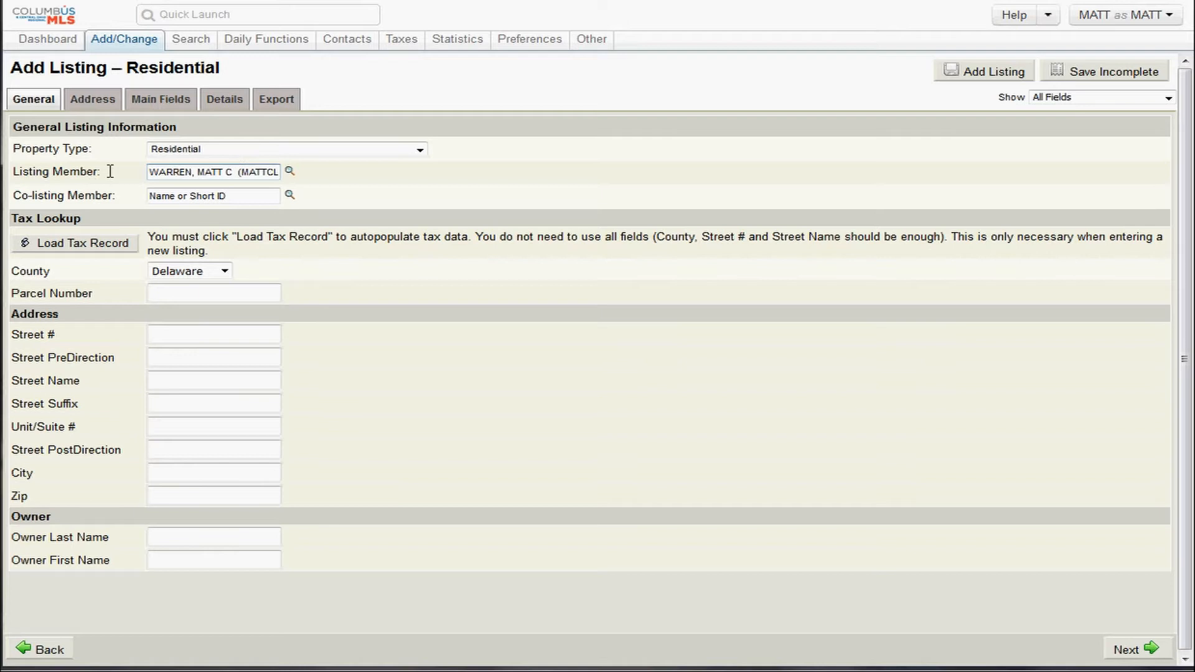
drag(106, 172, 17, 178)
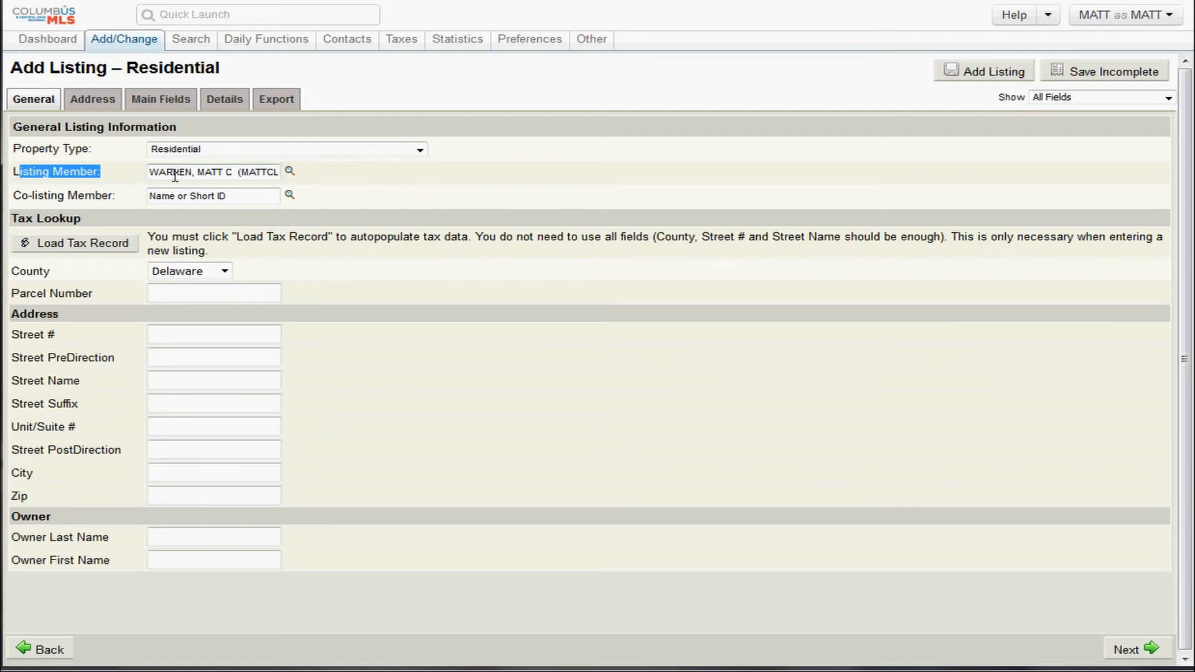
drag(172, 172, 144, 167)
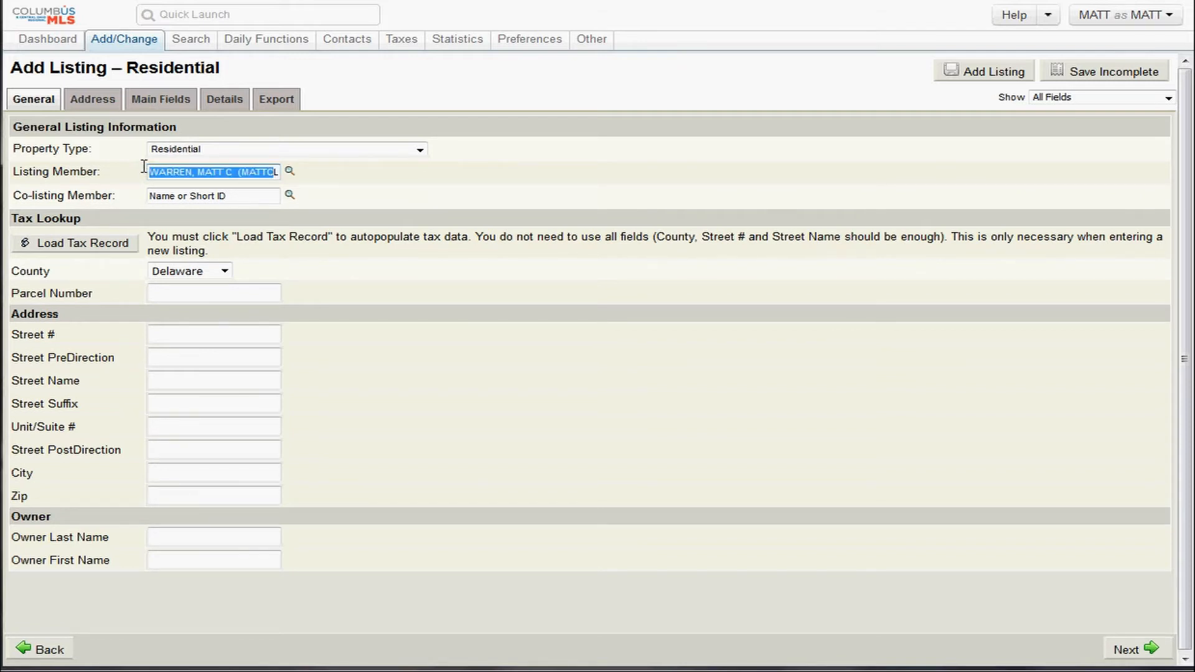
Leave Co-listing Member empty and look over the Tax Lookup section.
click(190, 197)
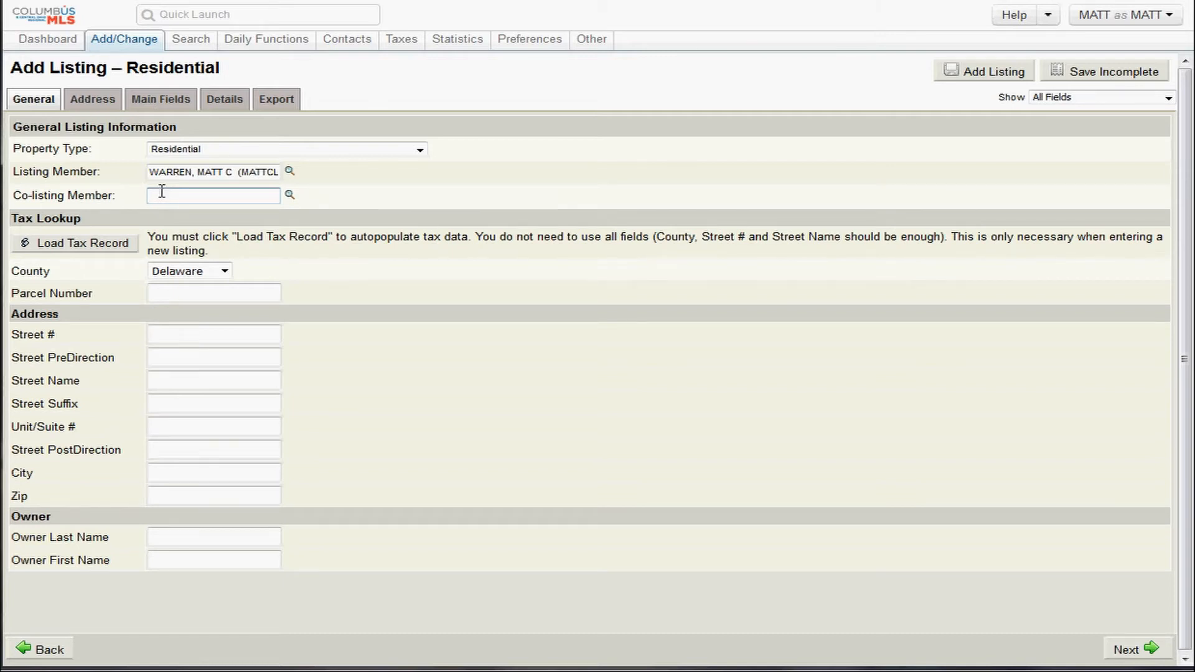
drag(115, 196, 2, 201)
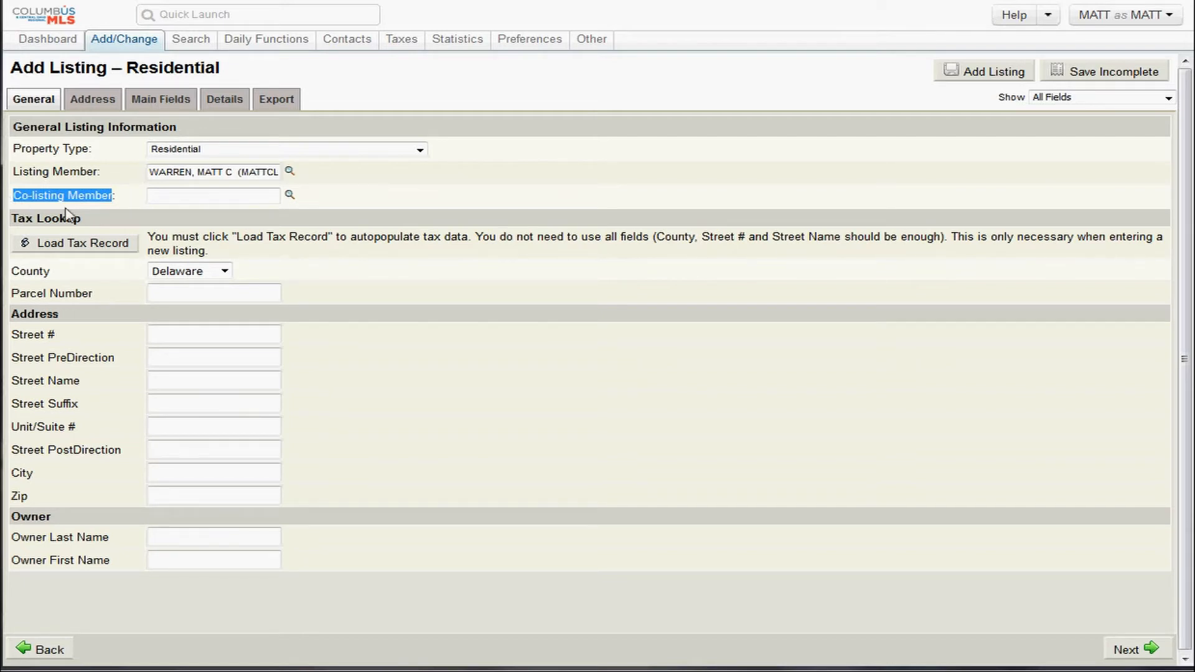
drag(106, 224, 8, 226)
click(97, 220)
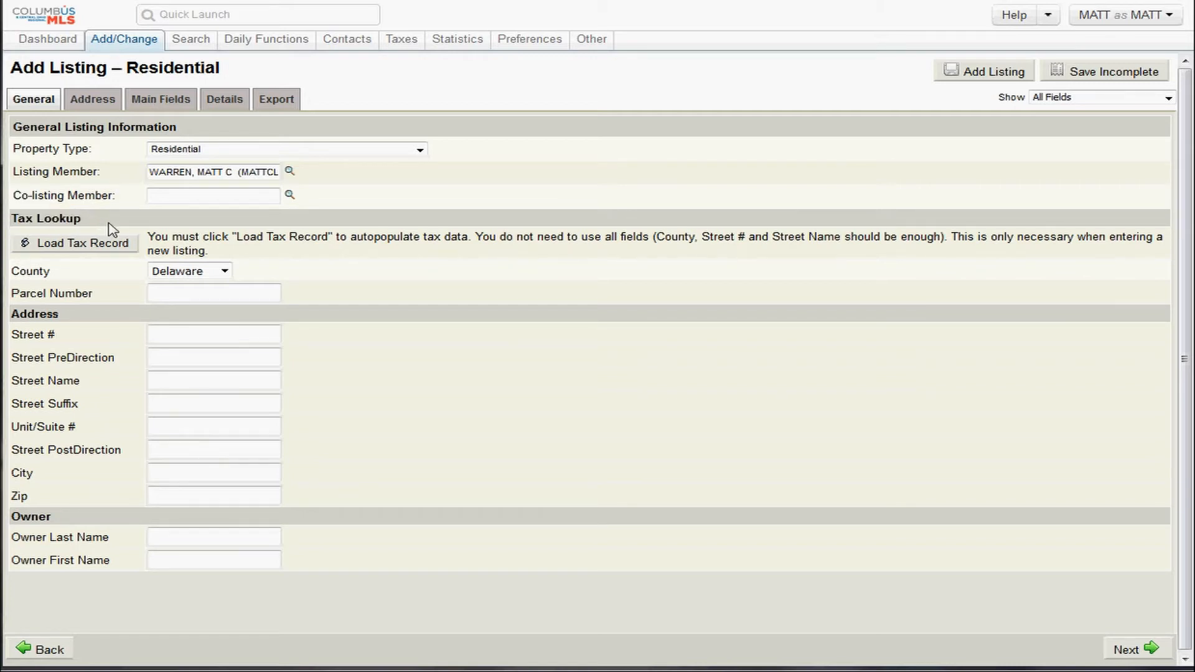
drag(108, 224, 11, 218)
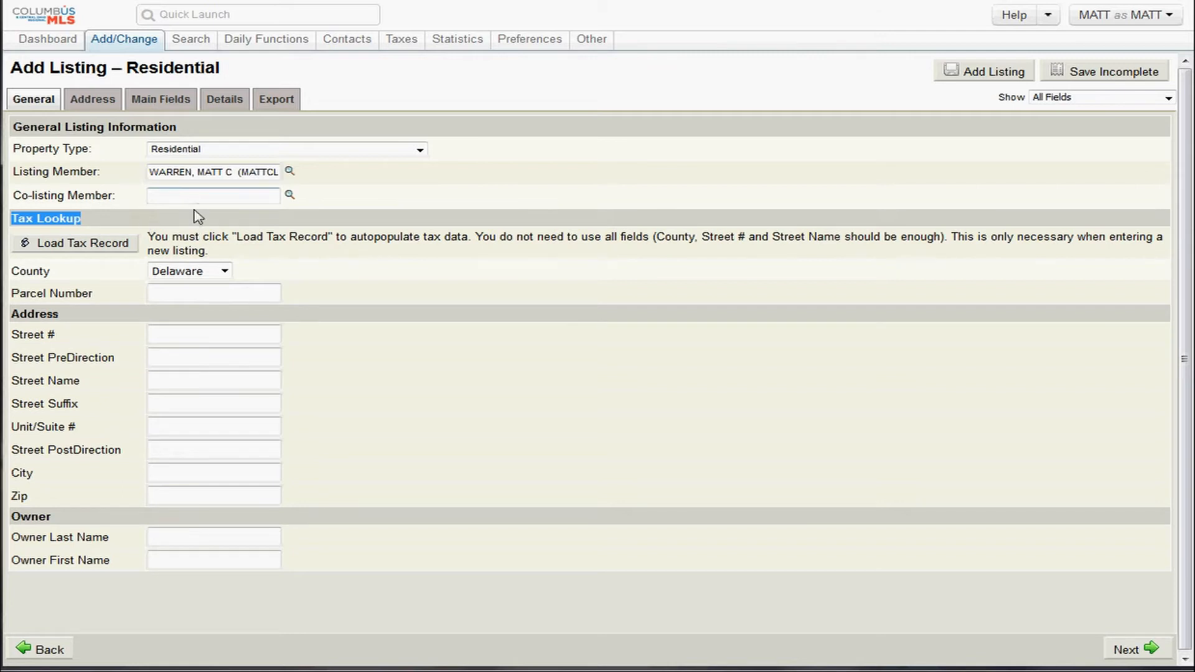
click(176, 235)
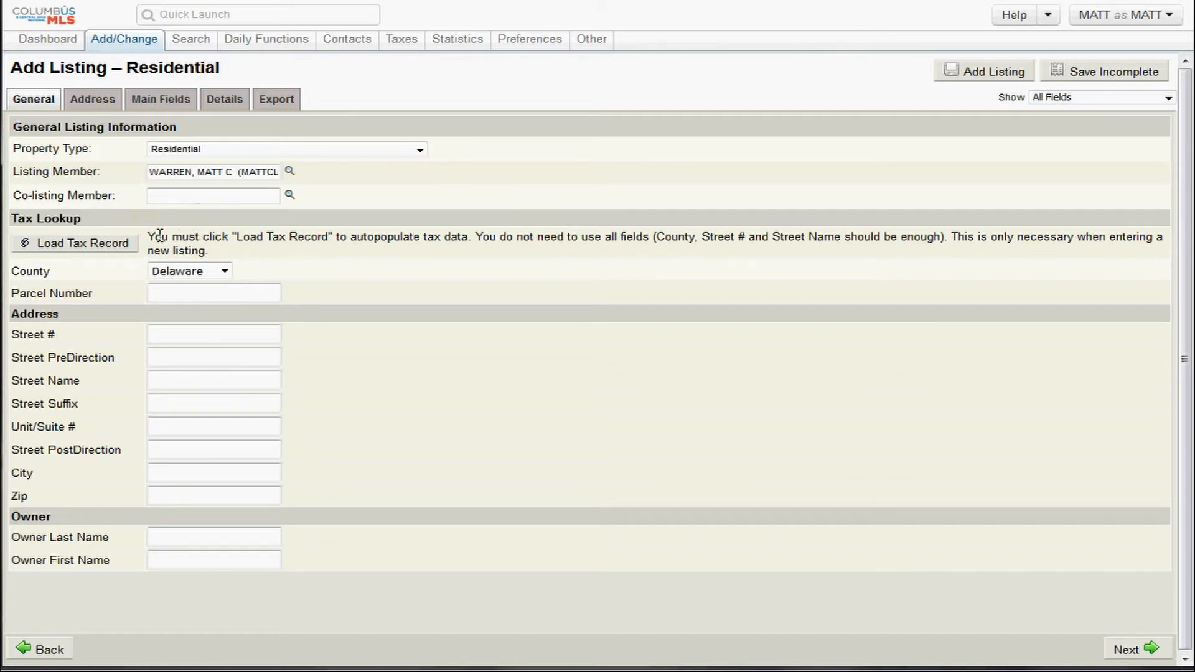
drag(153, 236, 610, 250)
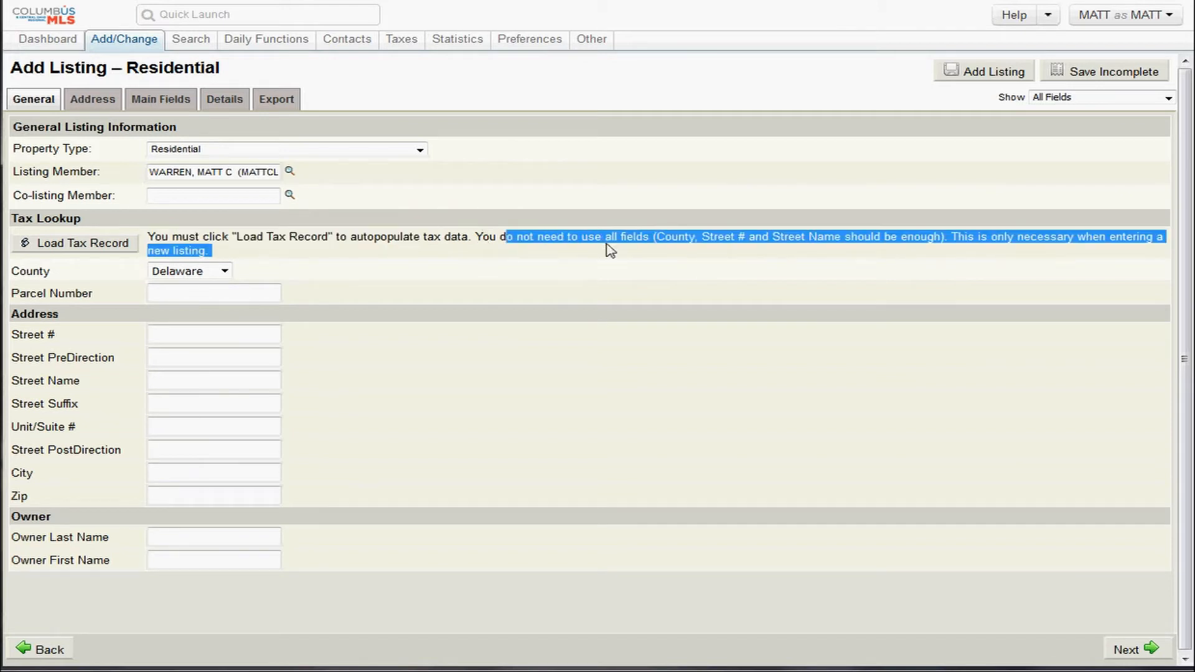
click(688, 231)
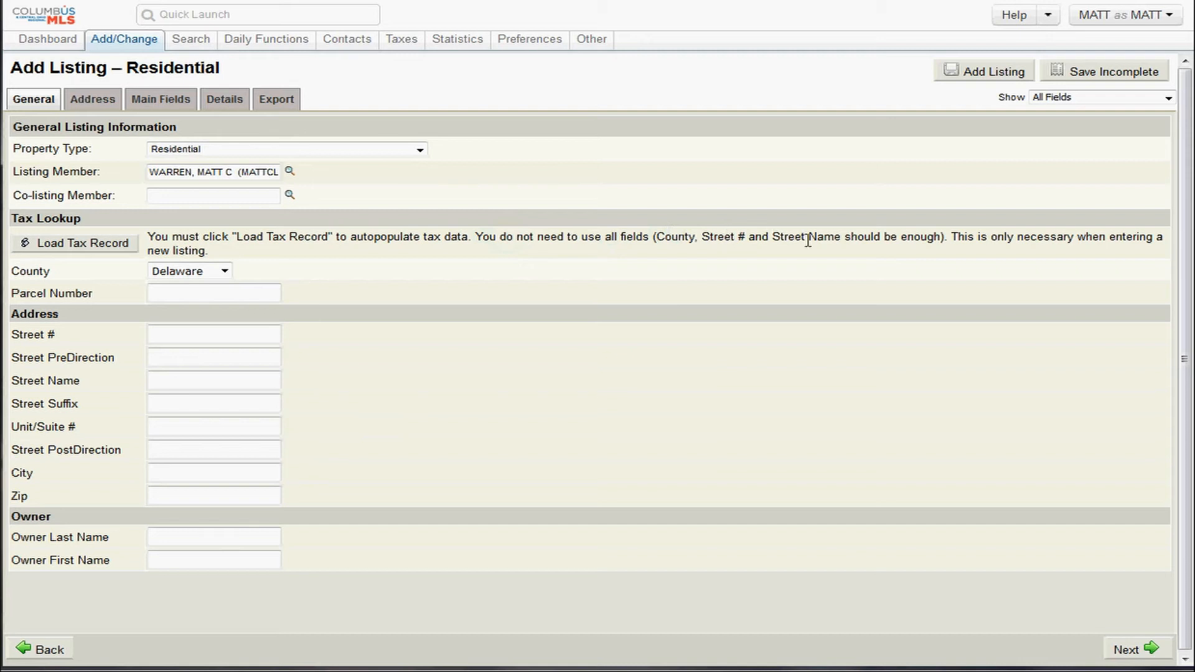
drag(841, 237, 1094, 255)
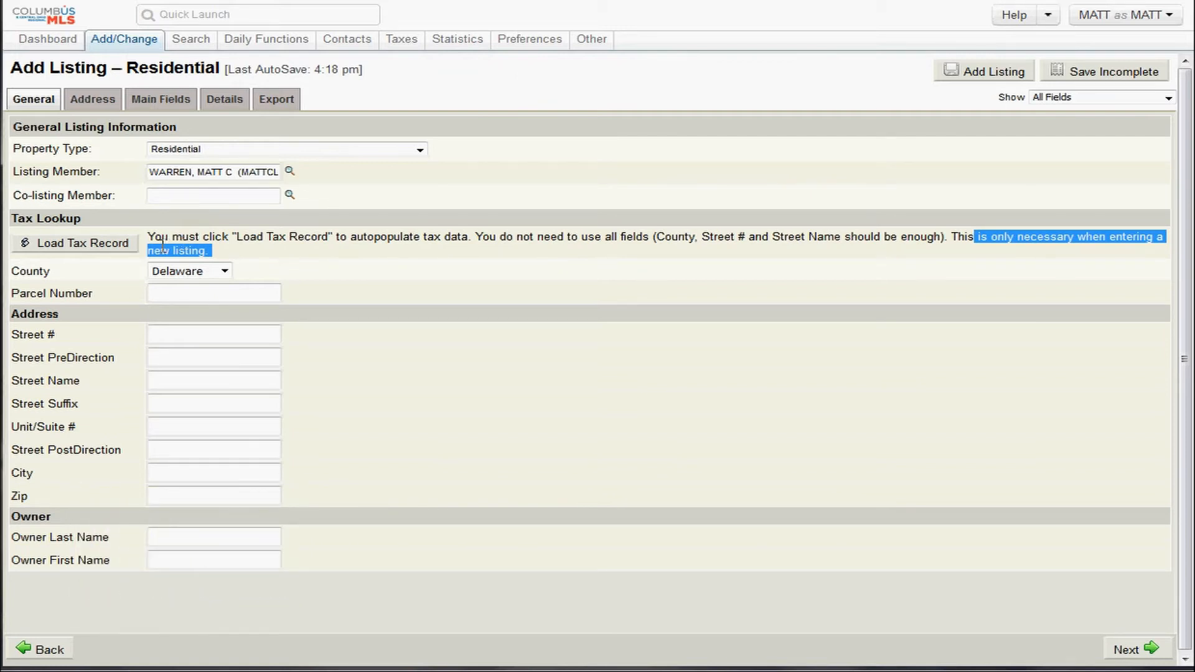
drag(167, 244, 248, 246)
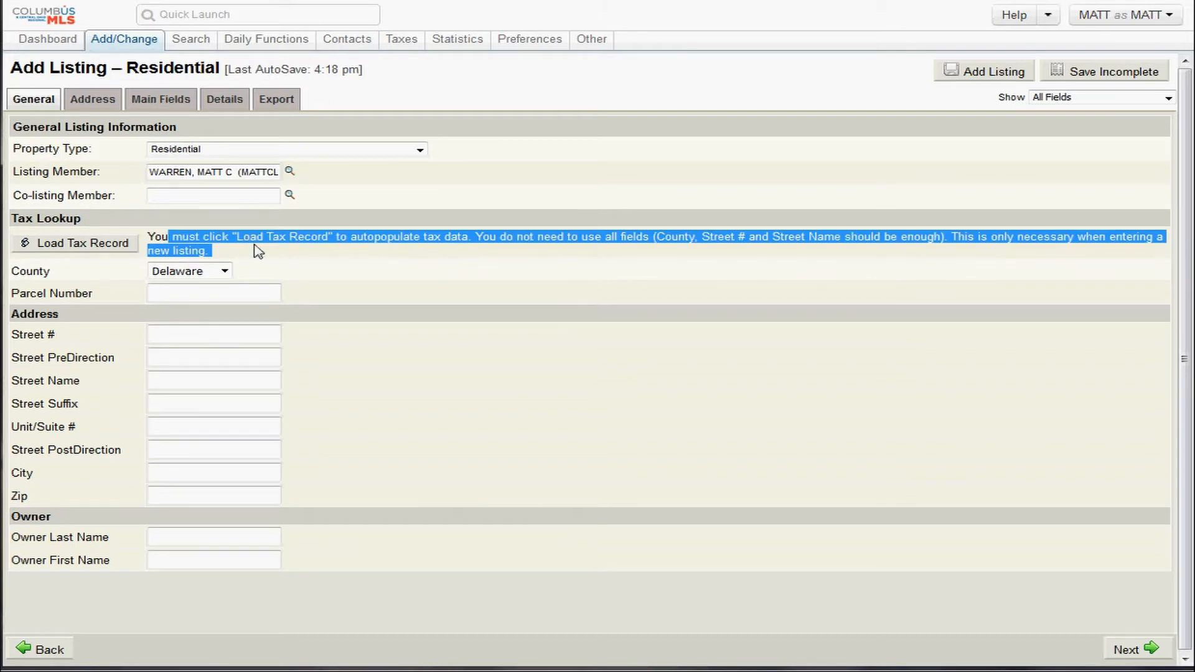
click(257, 250)
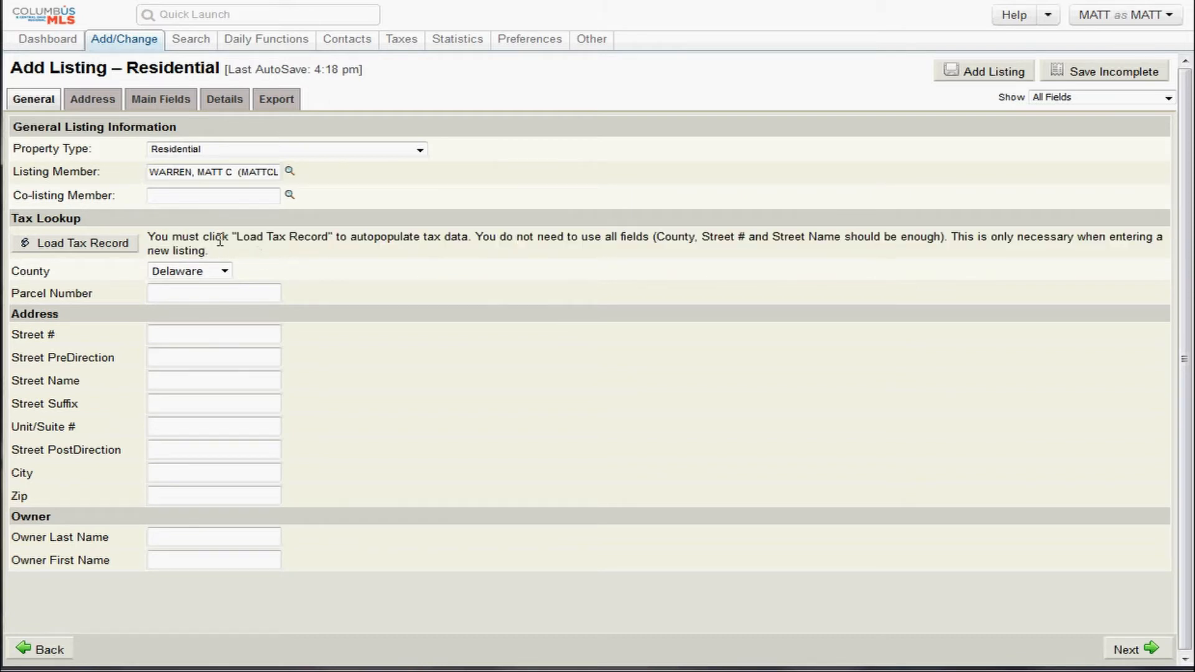
drag(219, 241, 363, 240)
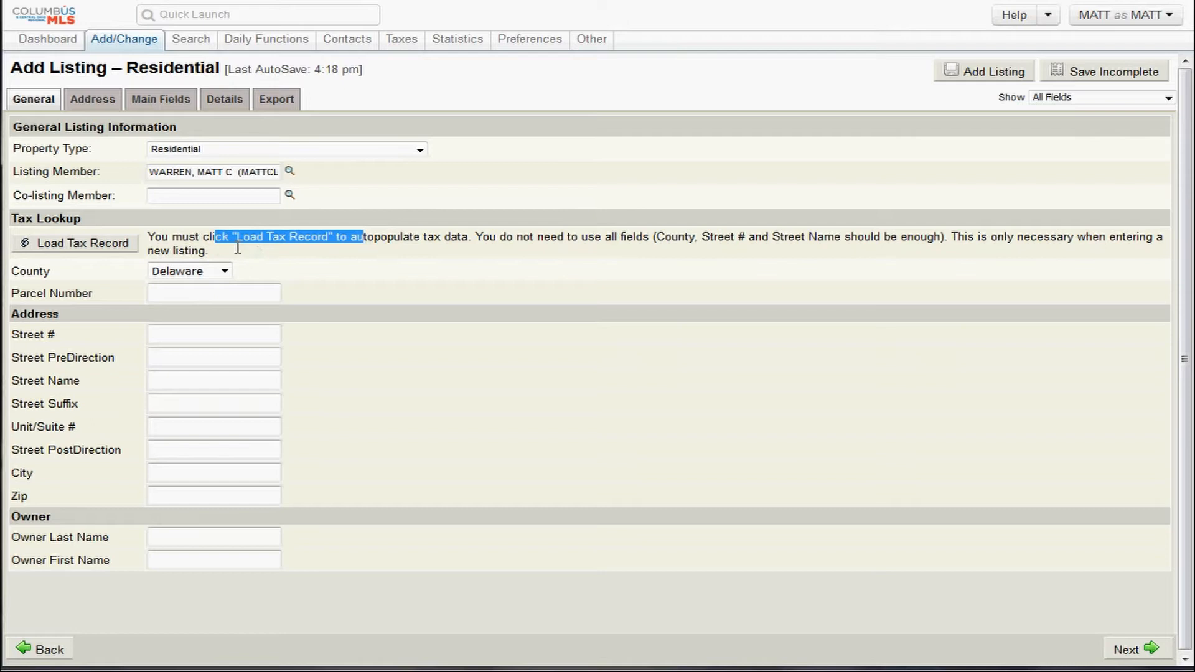
click(210, 276)
click(208, 337)
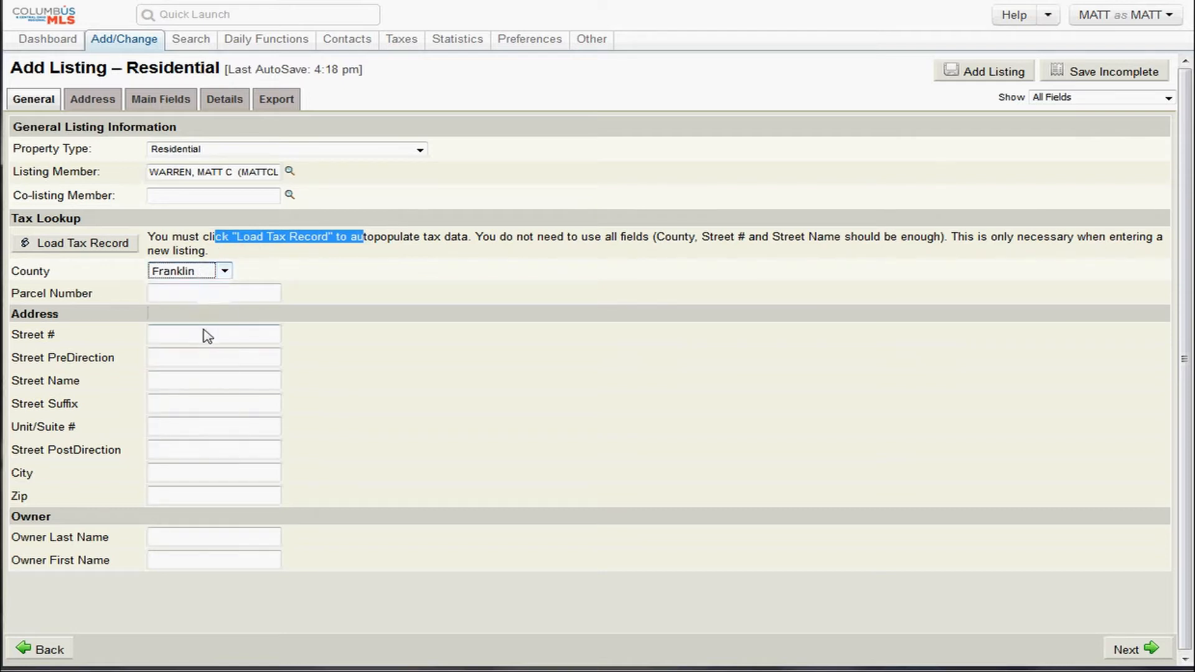
click(168, 335)
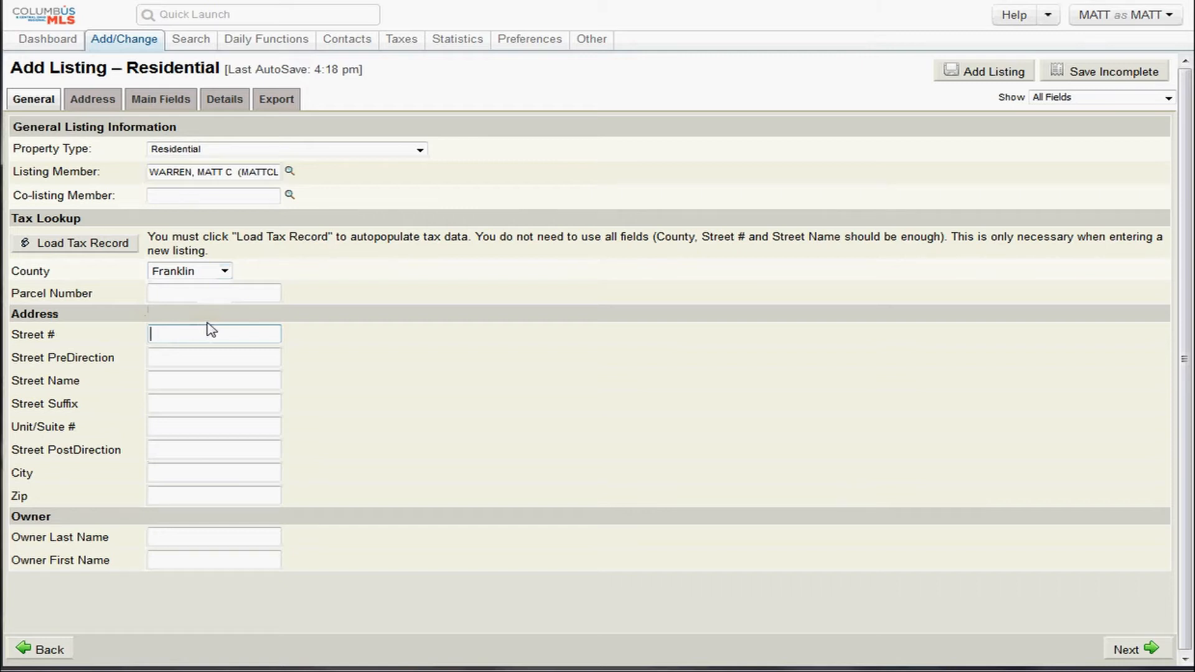
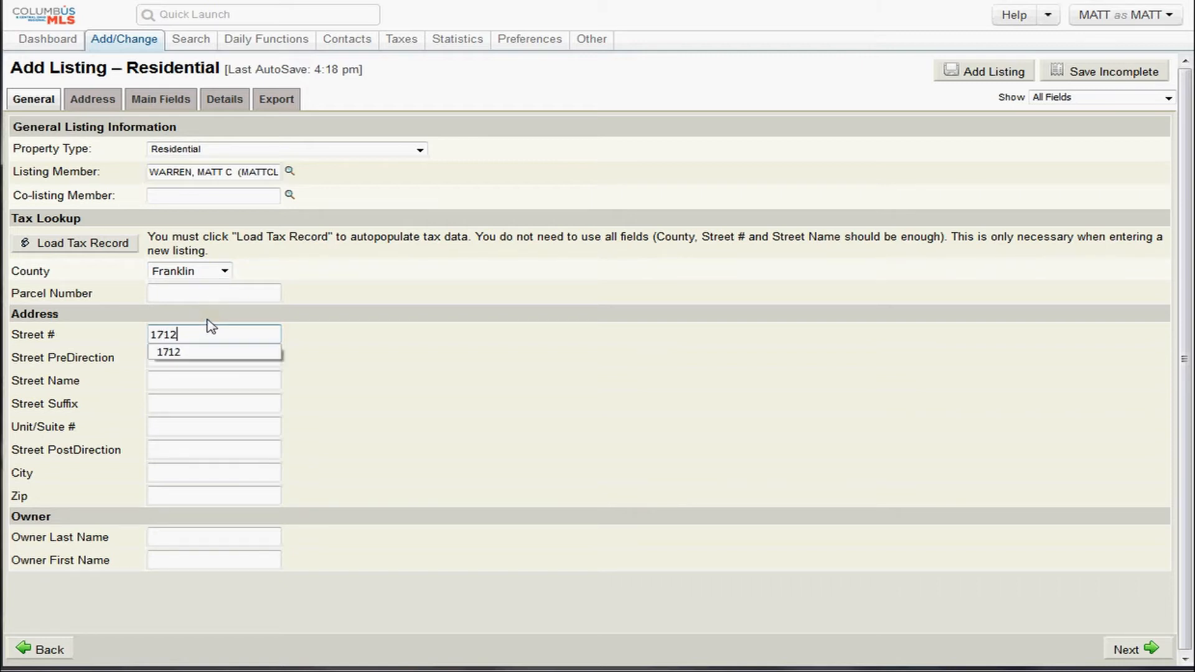
key(Tab)
key(Tab)
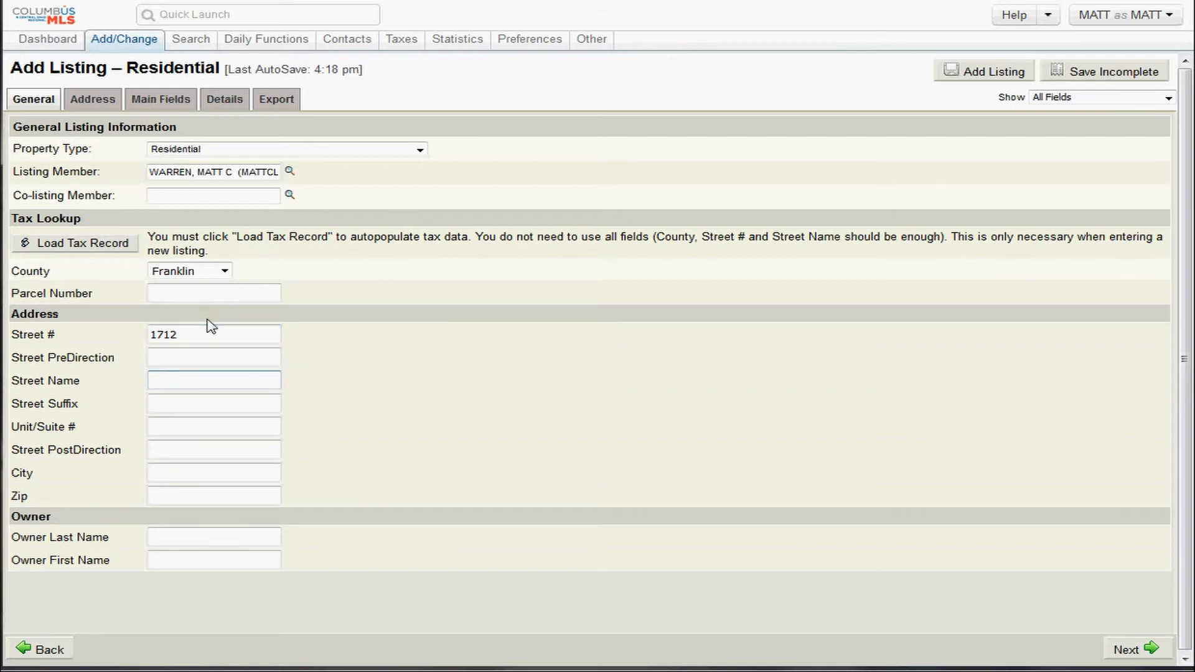
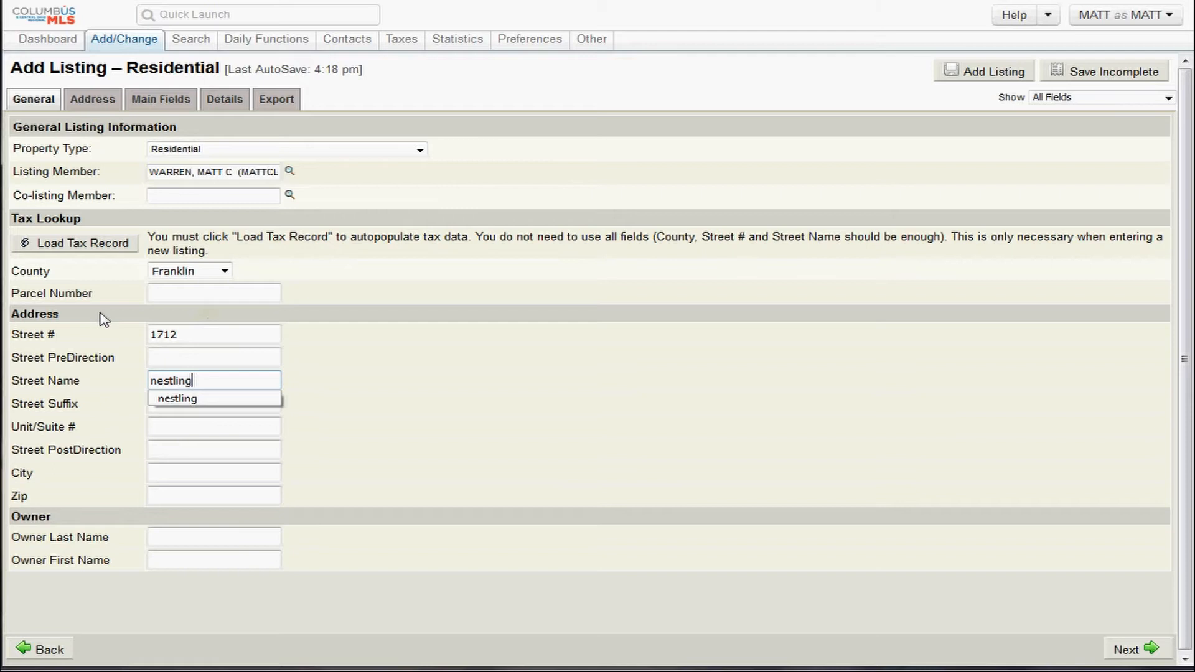
click(112, 385)
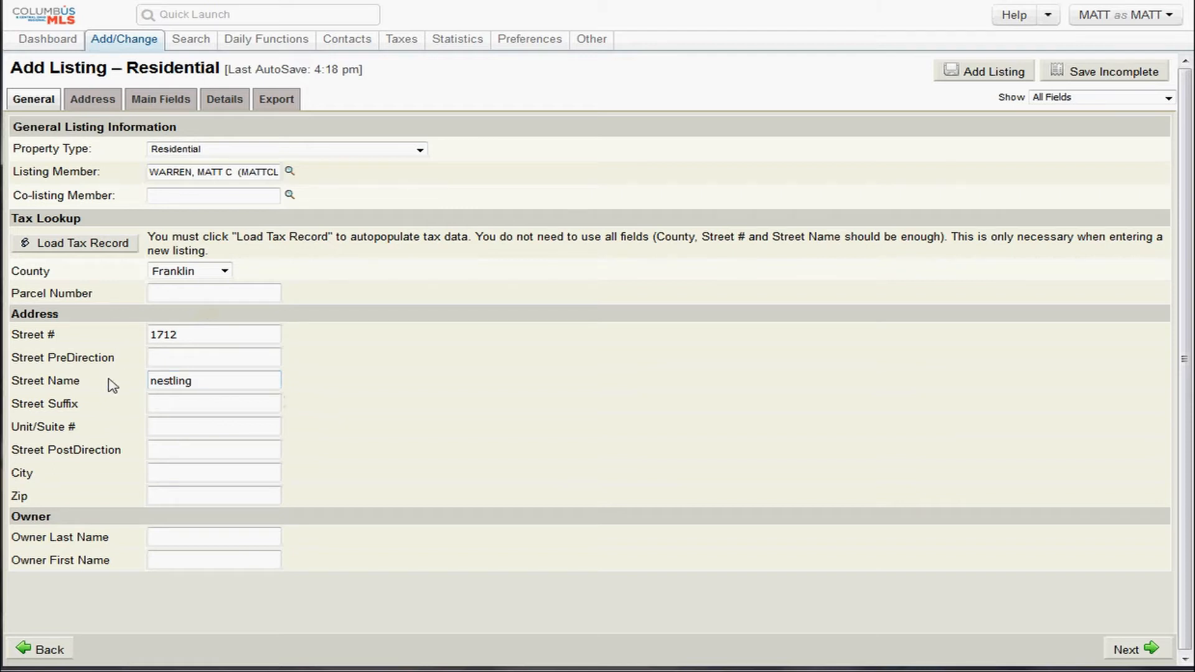
drag(86, 409, 25, 406)
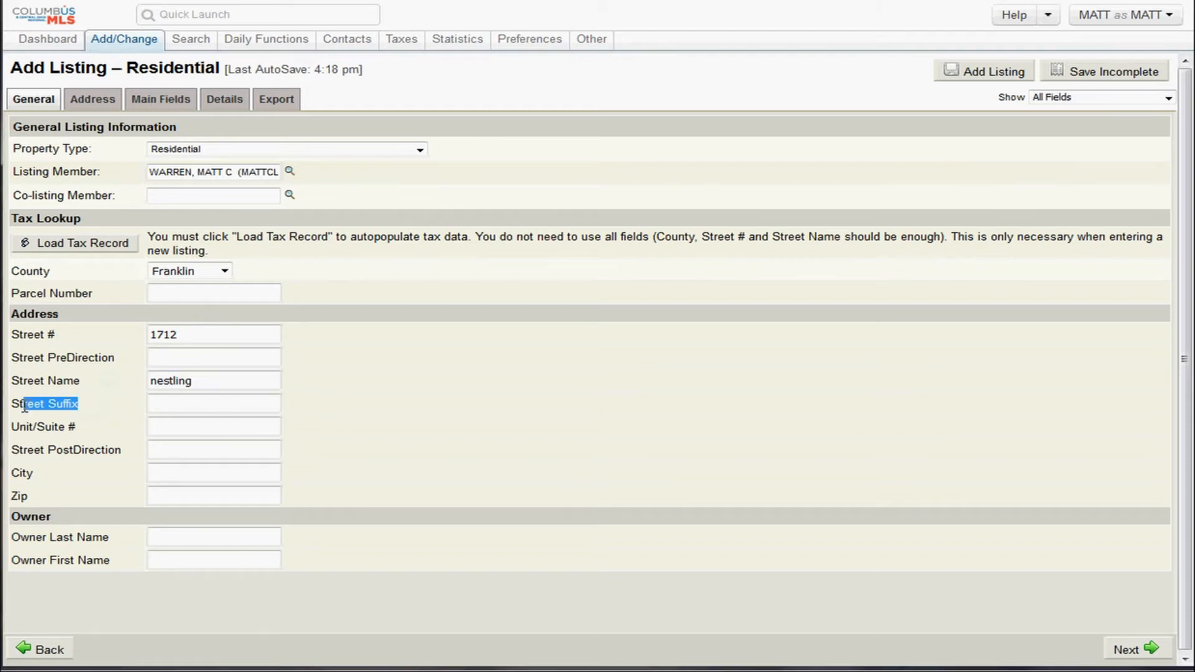
click(125, 368)
drag(125, 366, 16, 359)
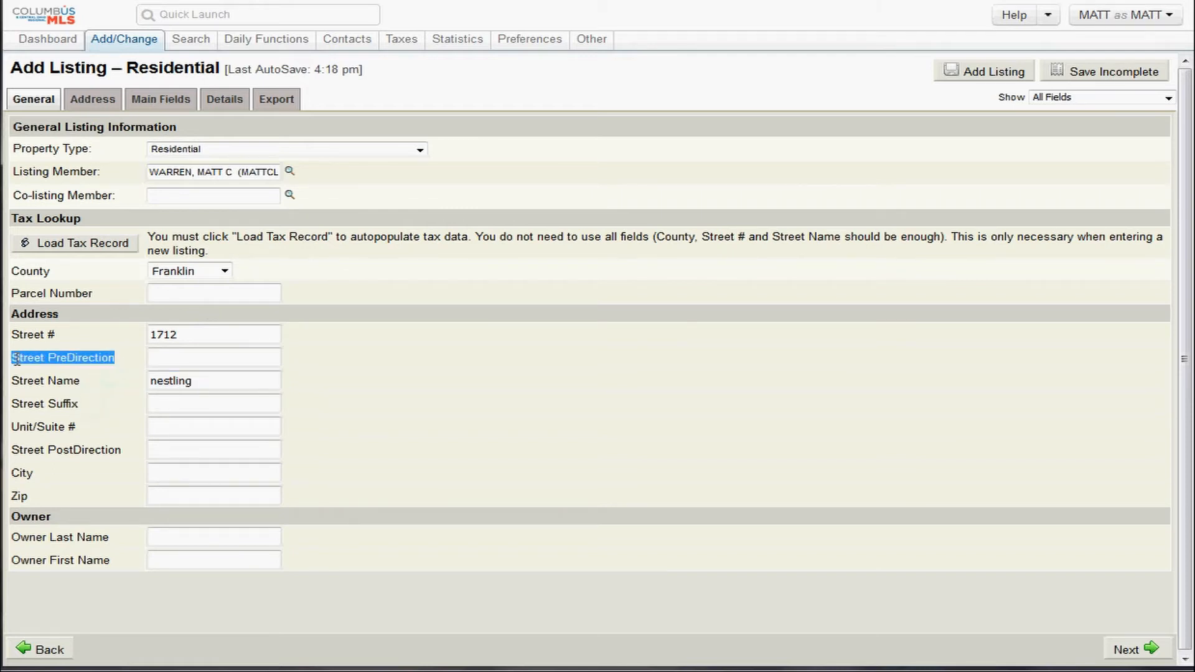
drag(118, 431, 22, 434)
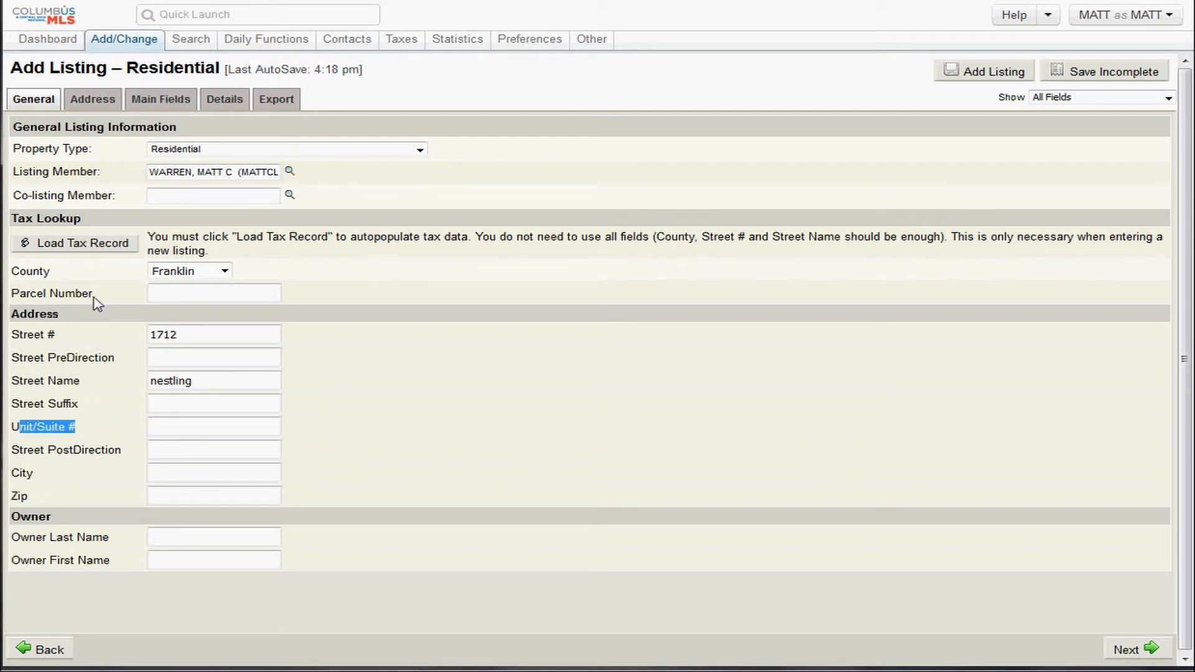
drag(96, 300, 7, 299)
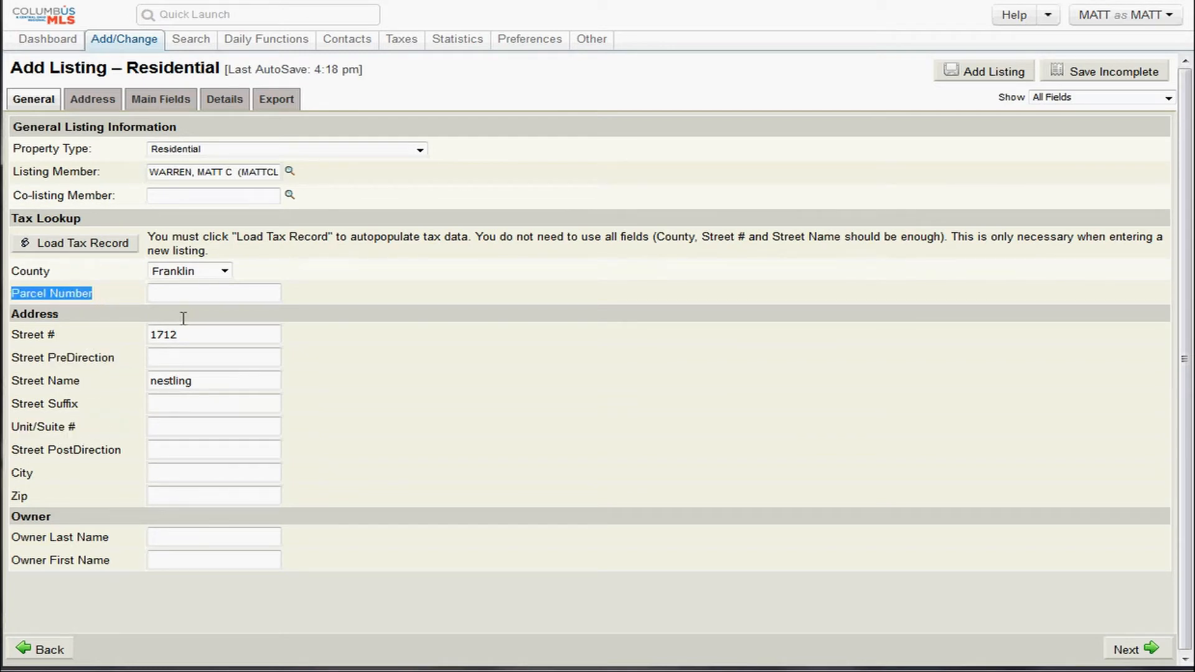
click(195, 337)
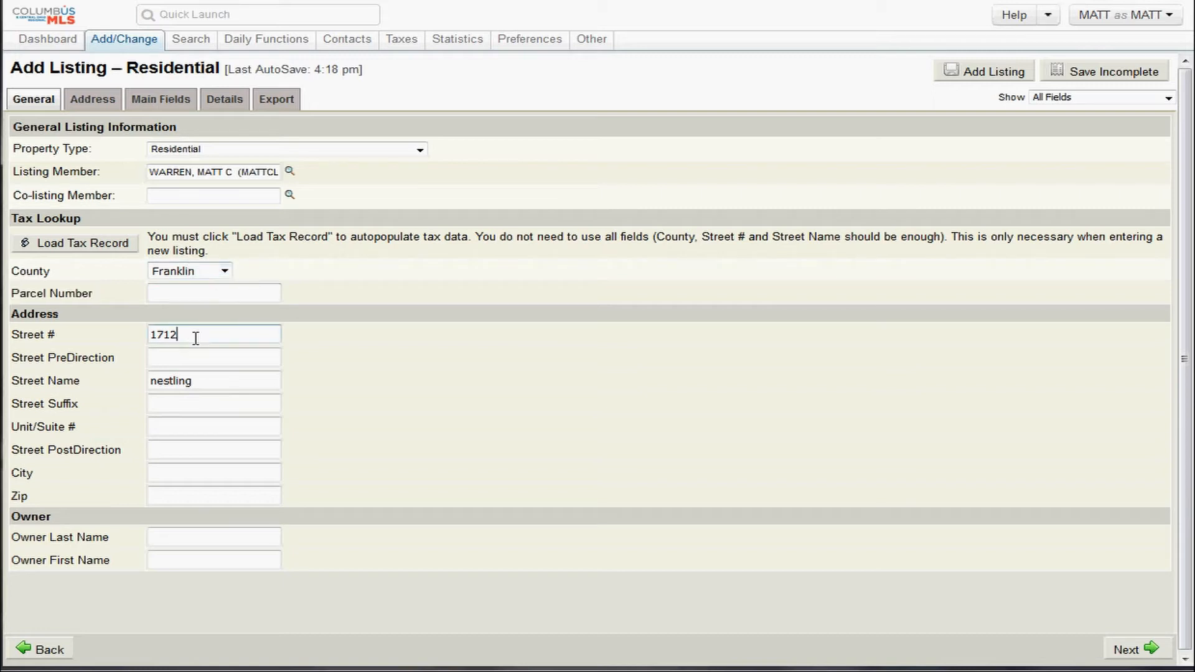
double_click(188, 339)
double_click(210, 384)
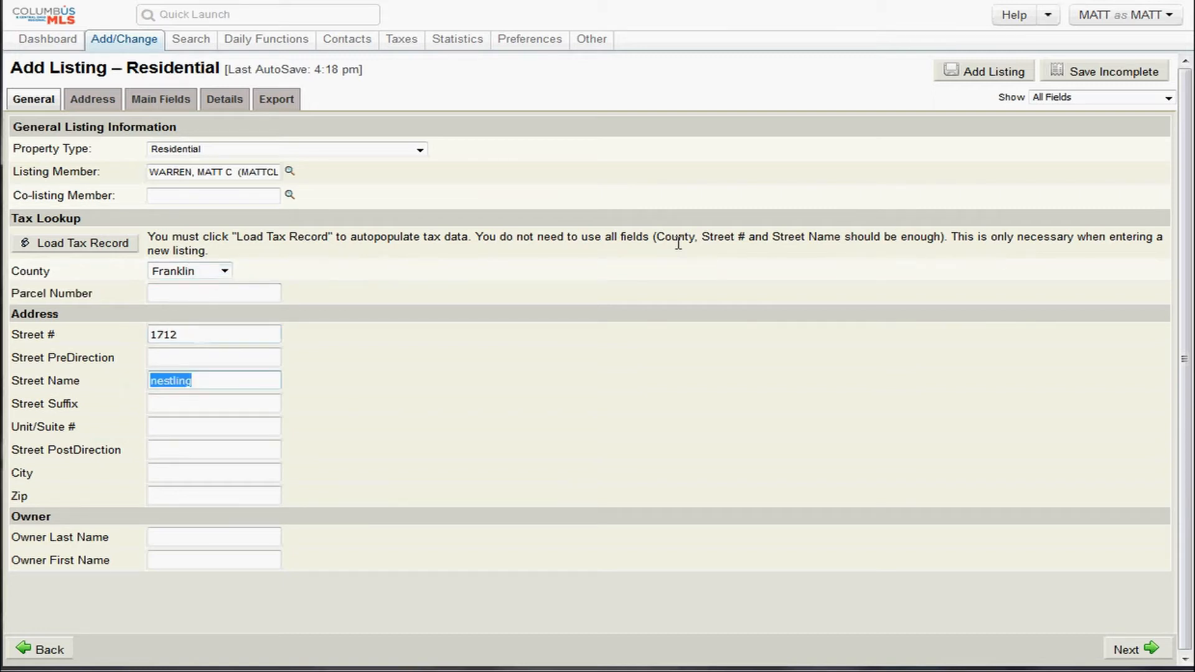
drag(662, 241, 857, 236)
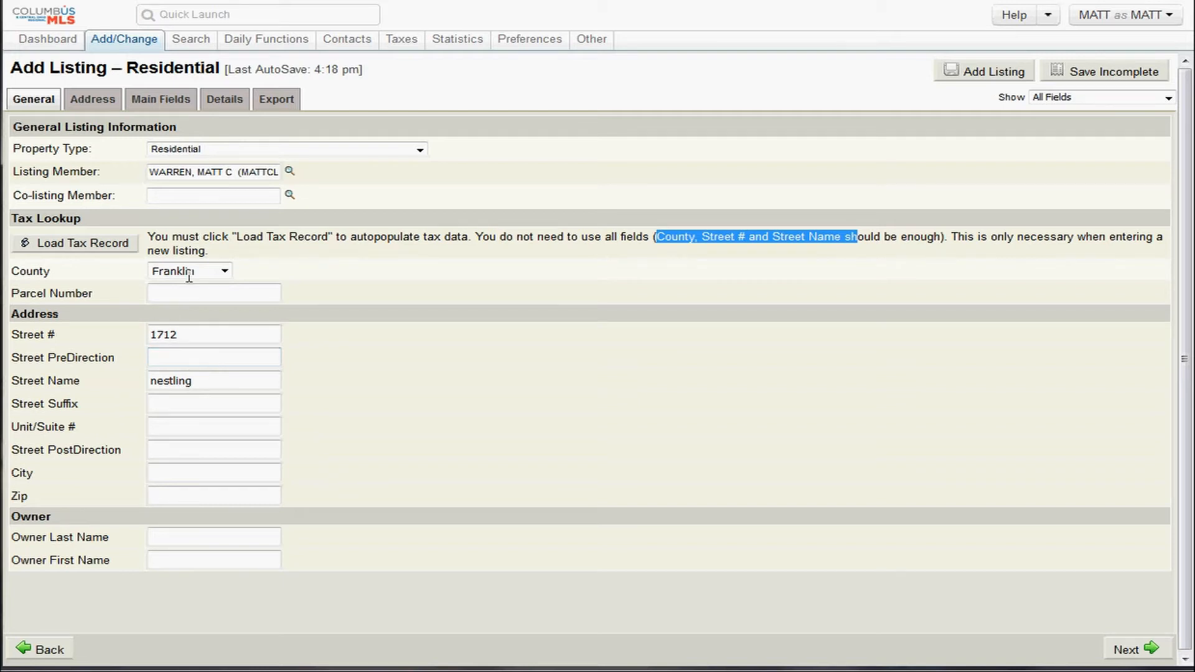
double_click(163, 334)
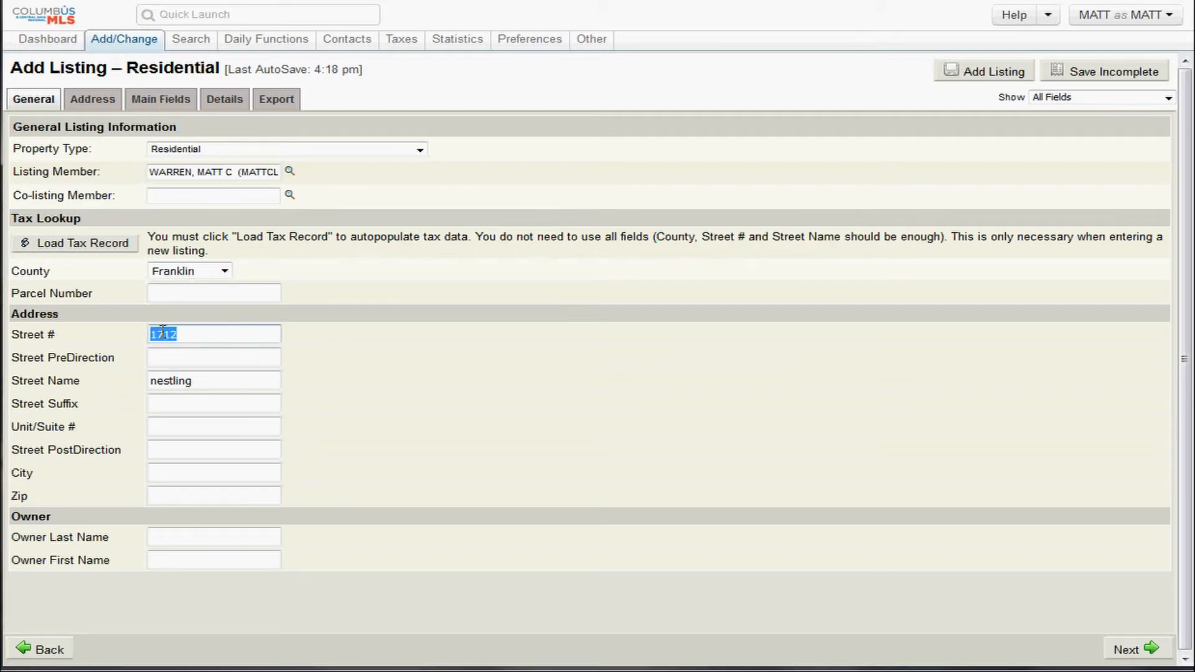
click(166, 382)
double_click(166, 382)
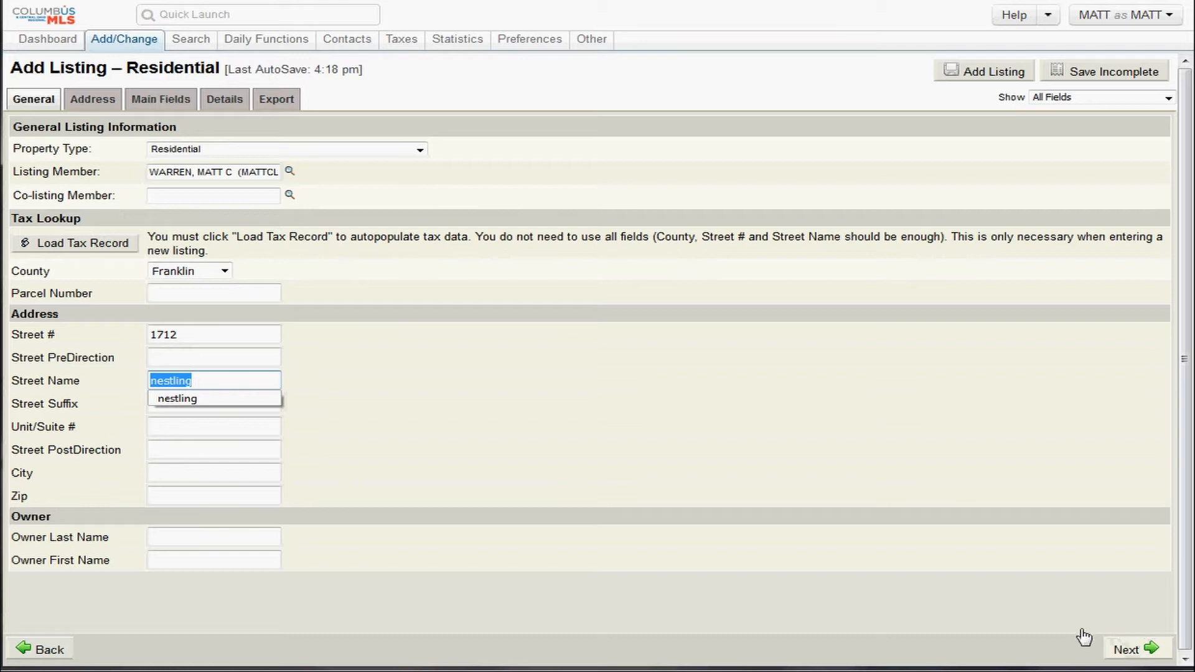
drag(161, 237, 440, 232)
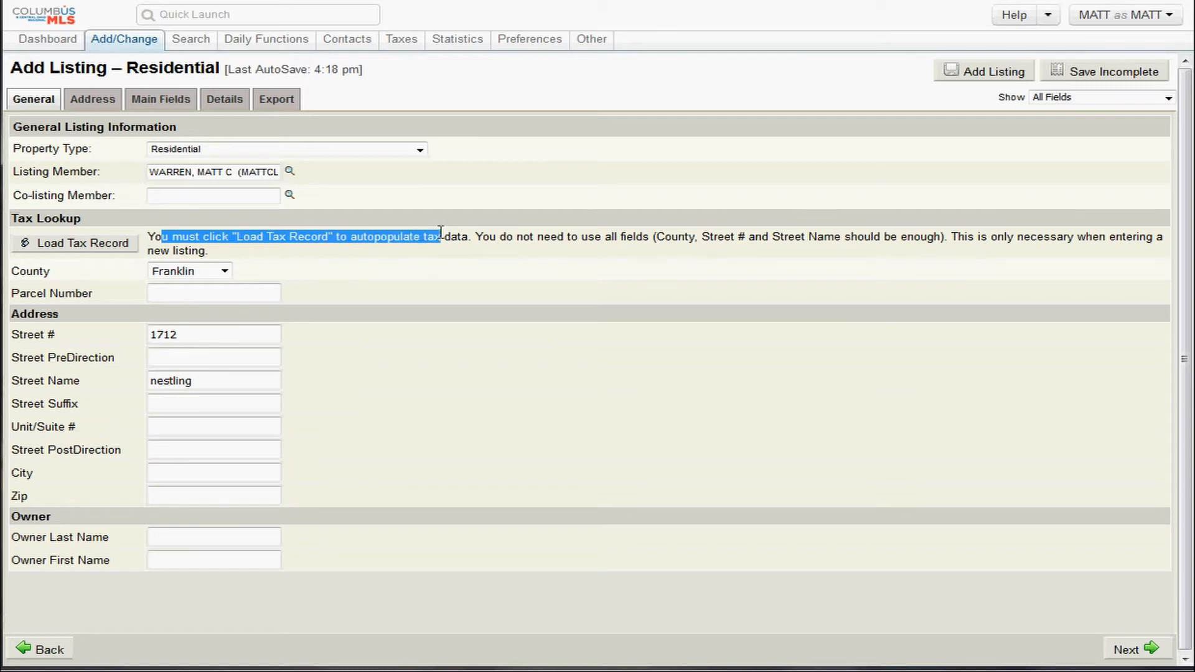
click(432, 241)
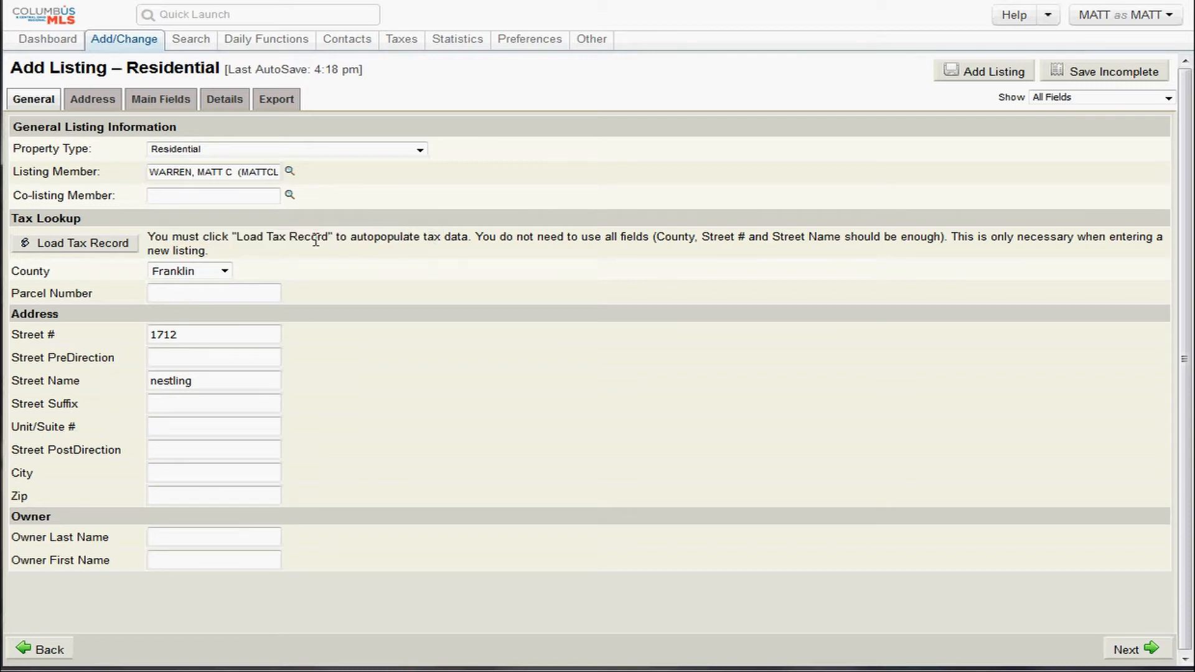
click(127, 244)
click(1127, 652)
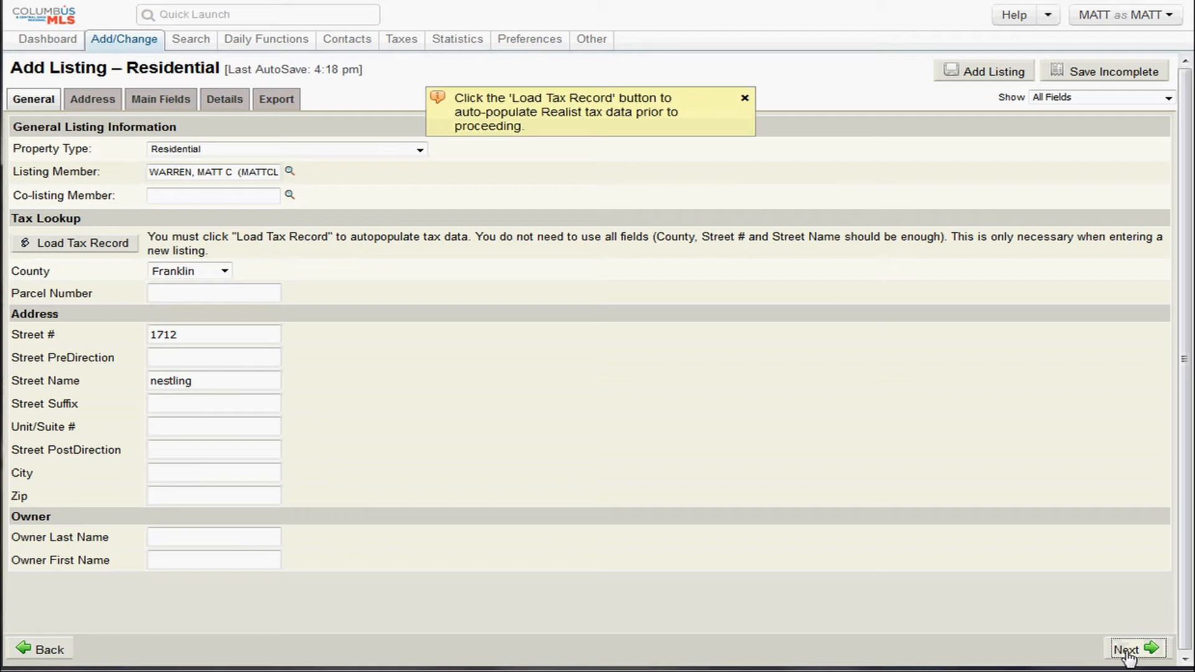
drag(540, 126, 456, 99)
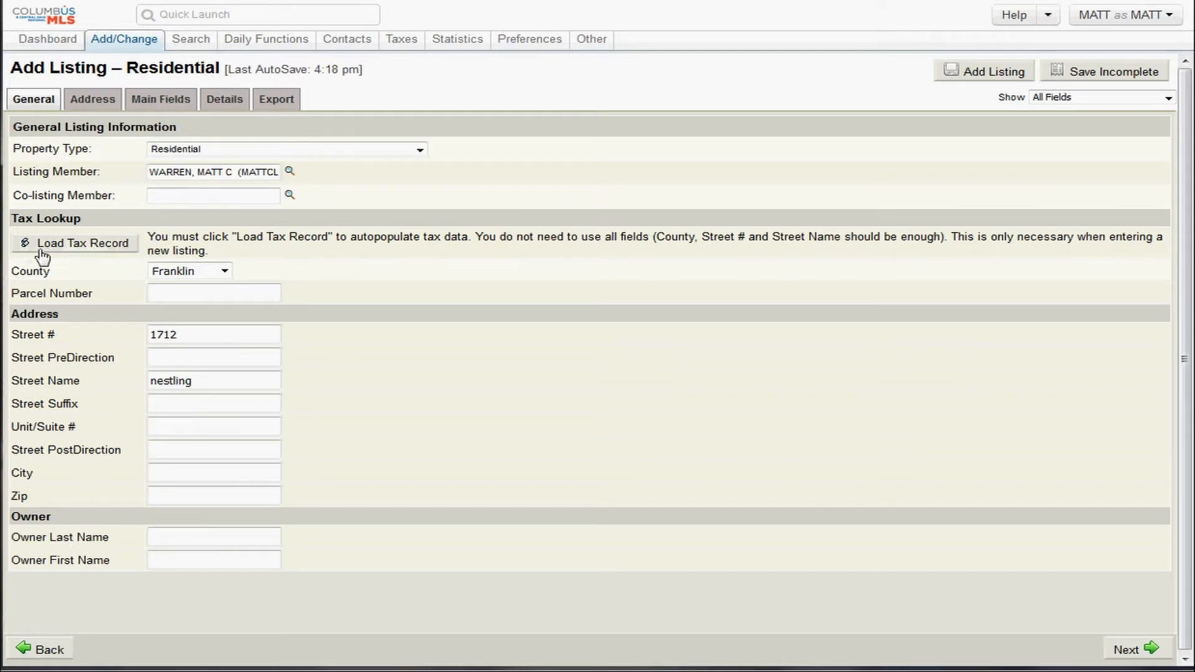
drag(151, 238, 314, 234)
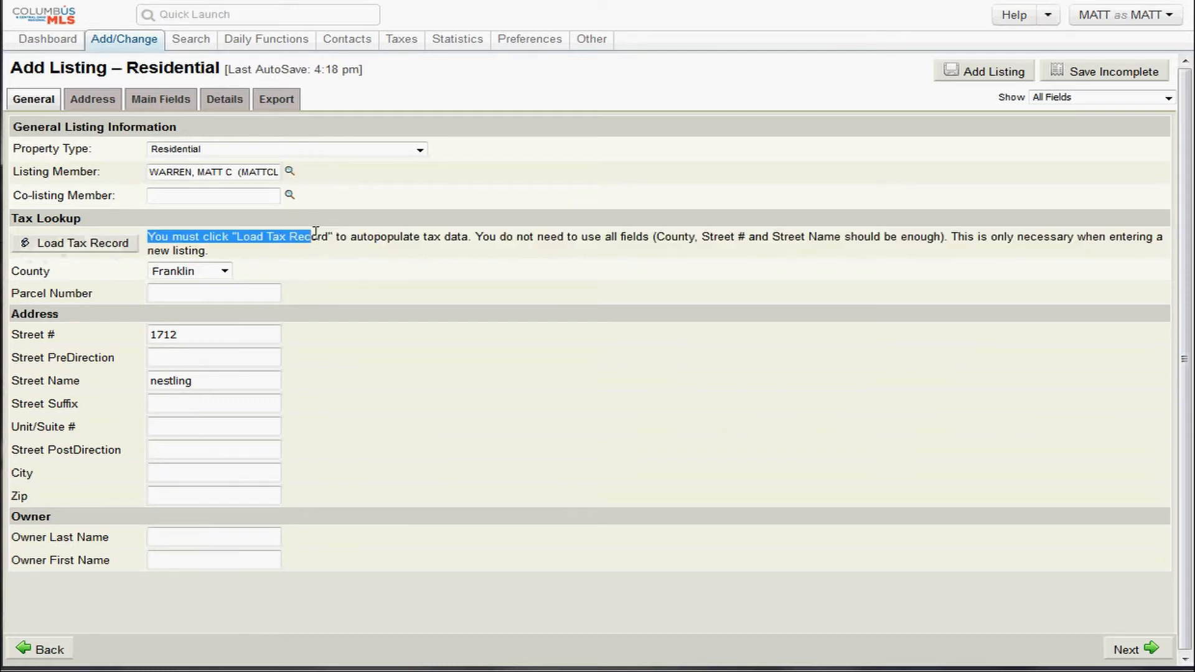
click(341, 245)
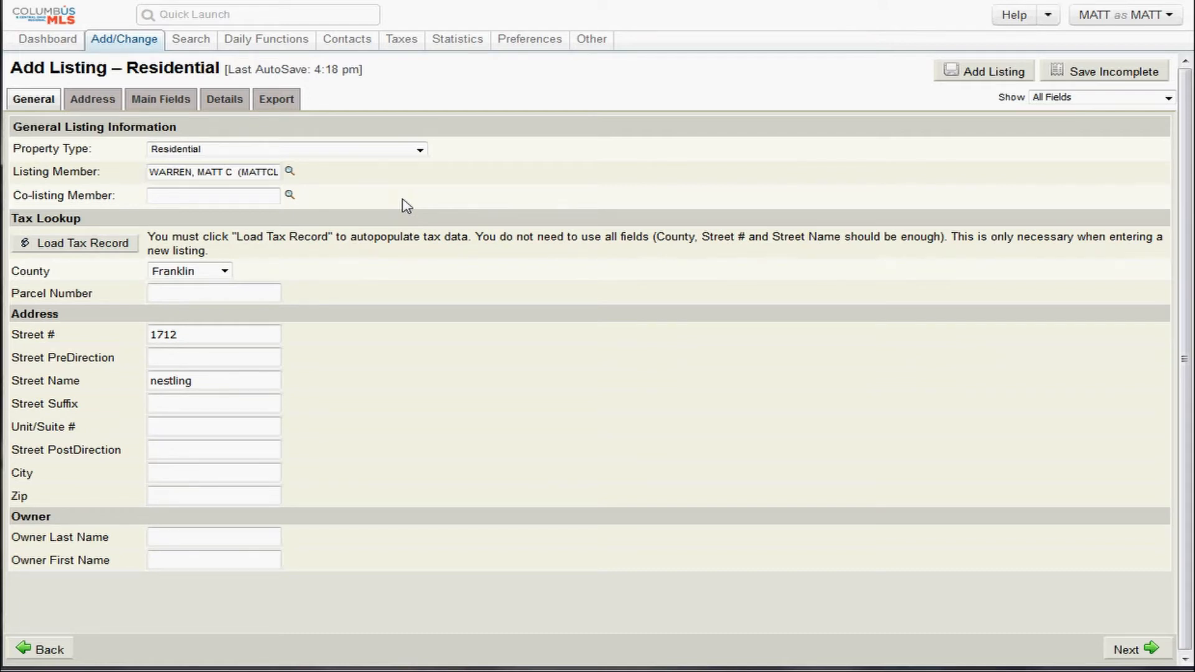
click(90, 255)
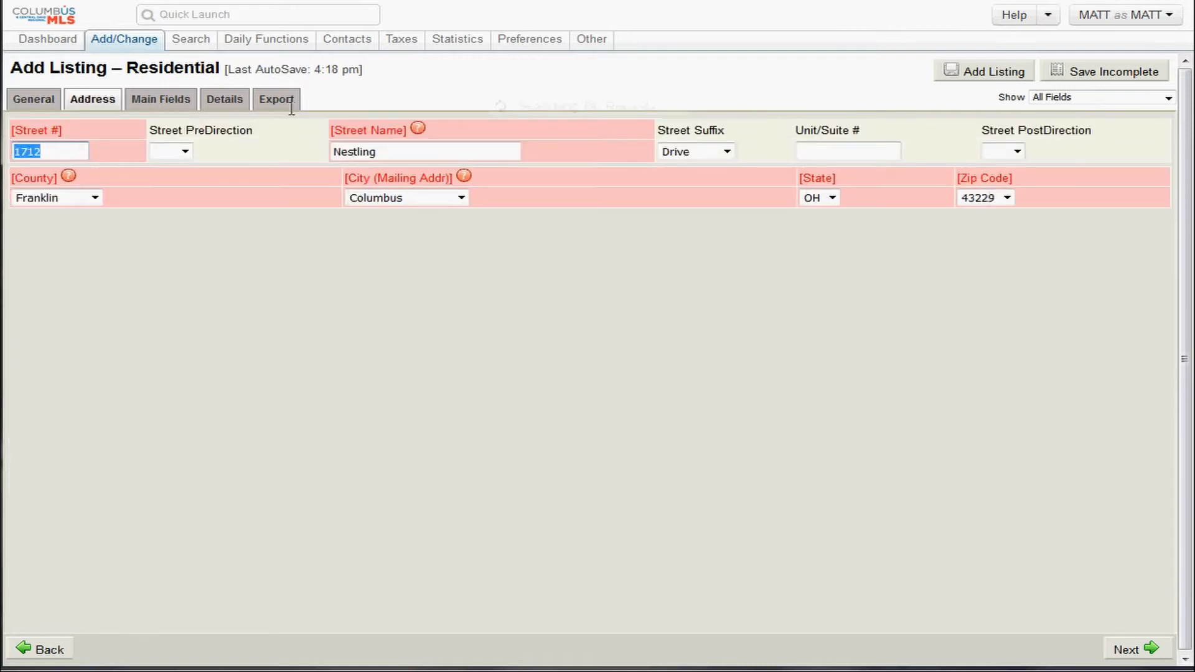
drag(389, 147, 303, 148)
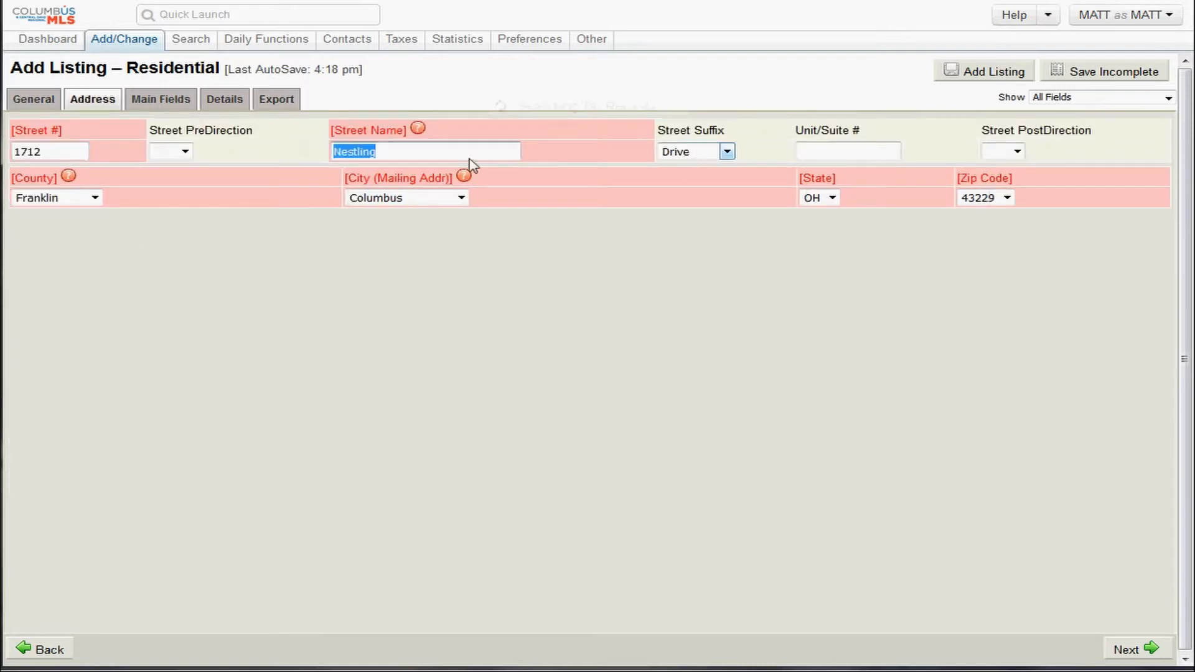
click(37, 198)
click(380, 274)
click(397, 199)
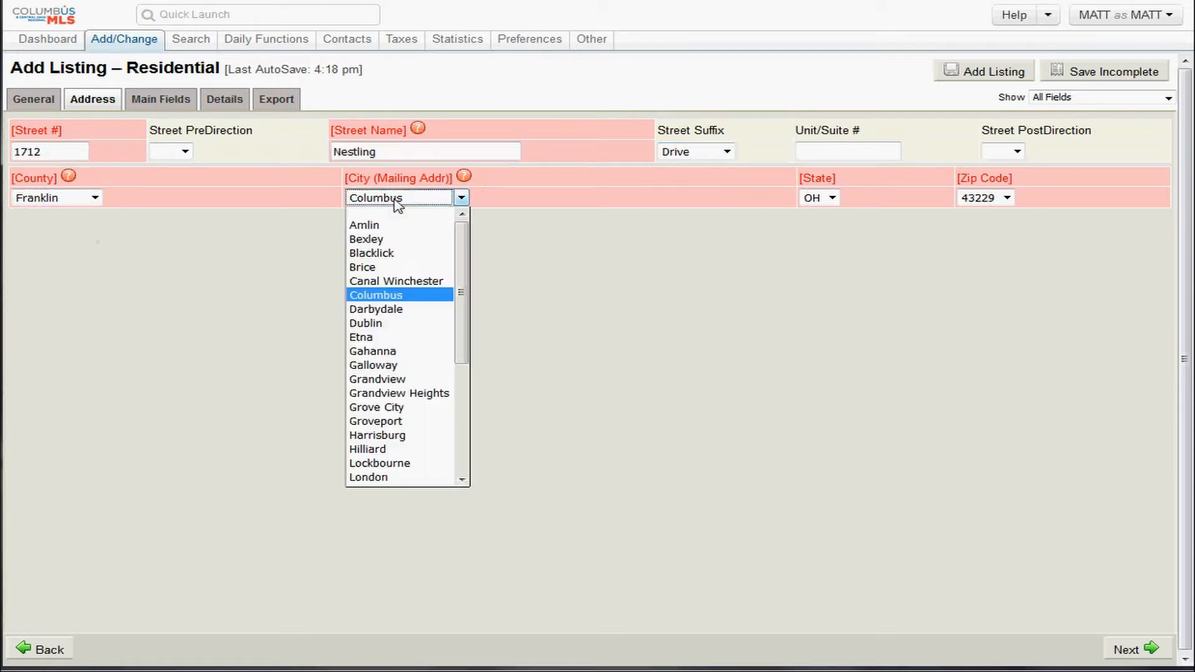
click(702, 241)
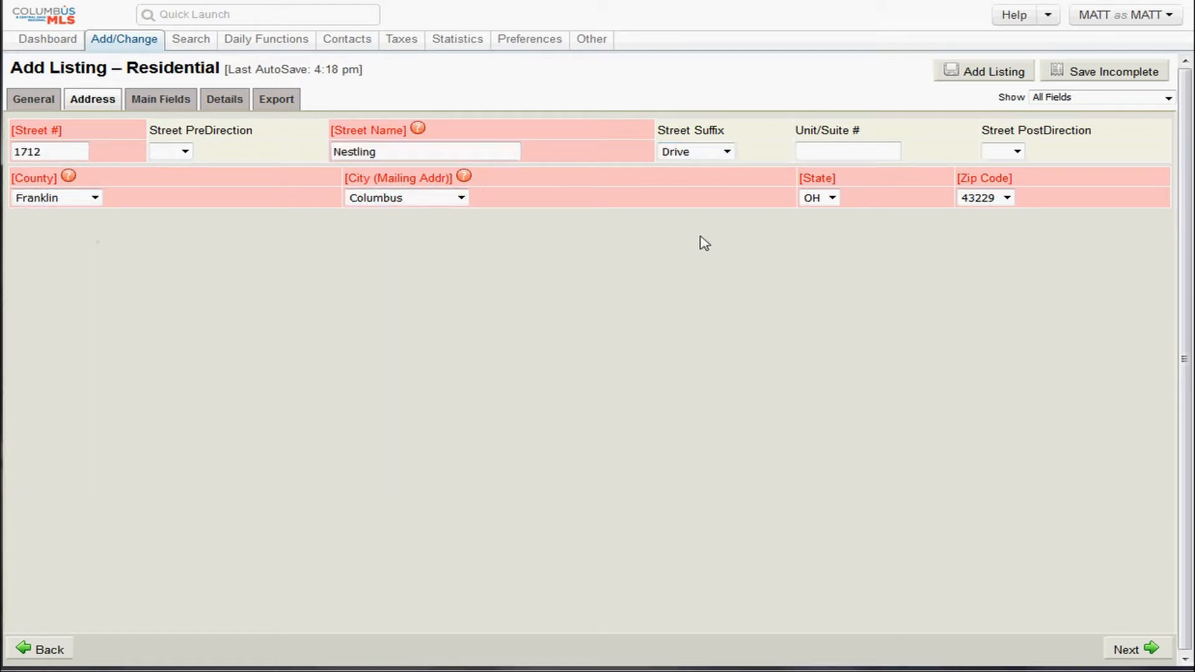
click(991, 198)
click(1068, 225)
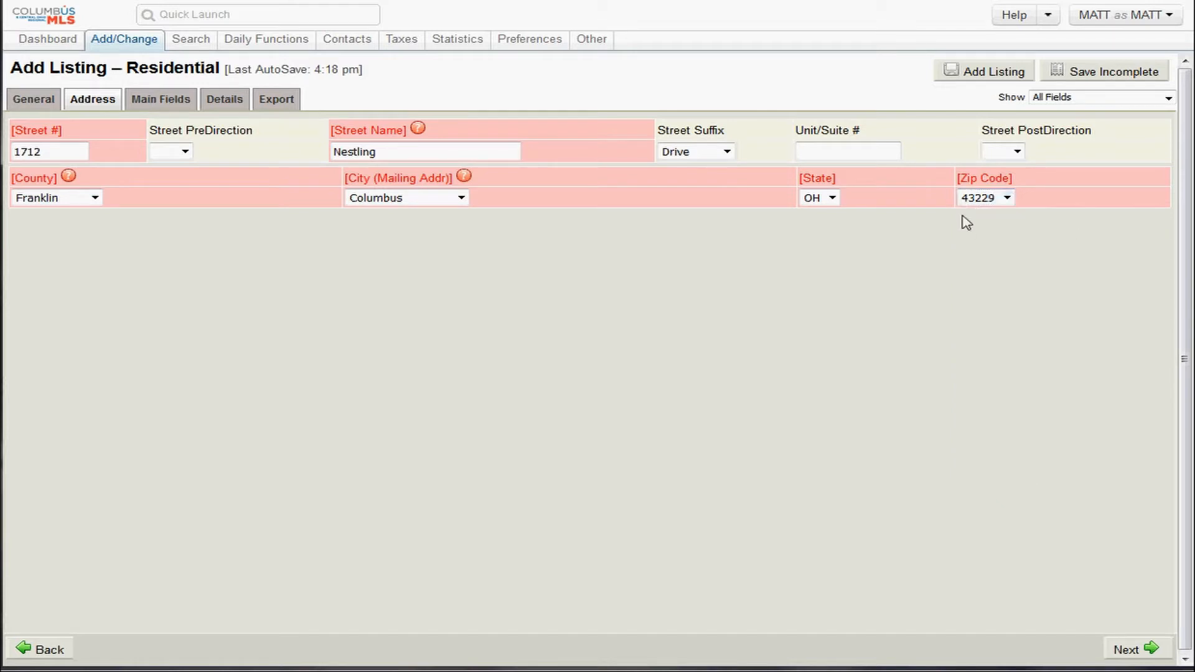
click(1008, 199)
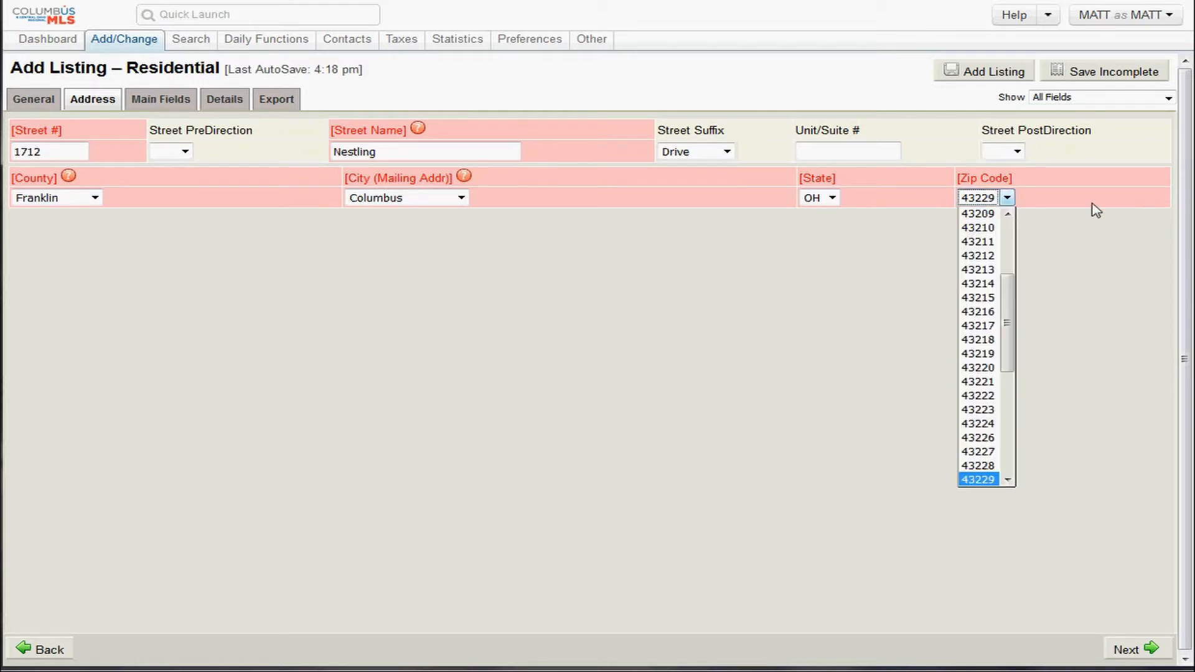
click(1091, 204)
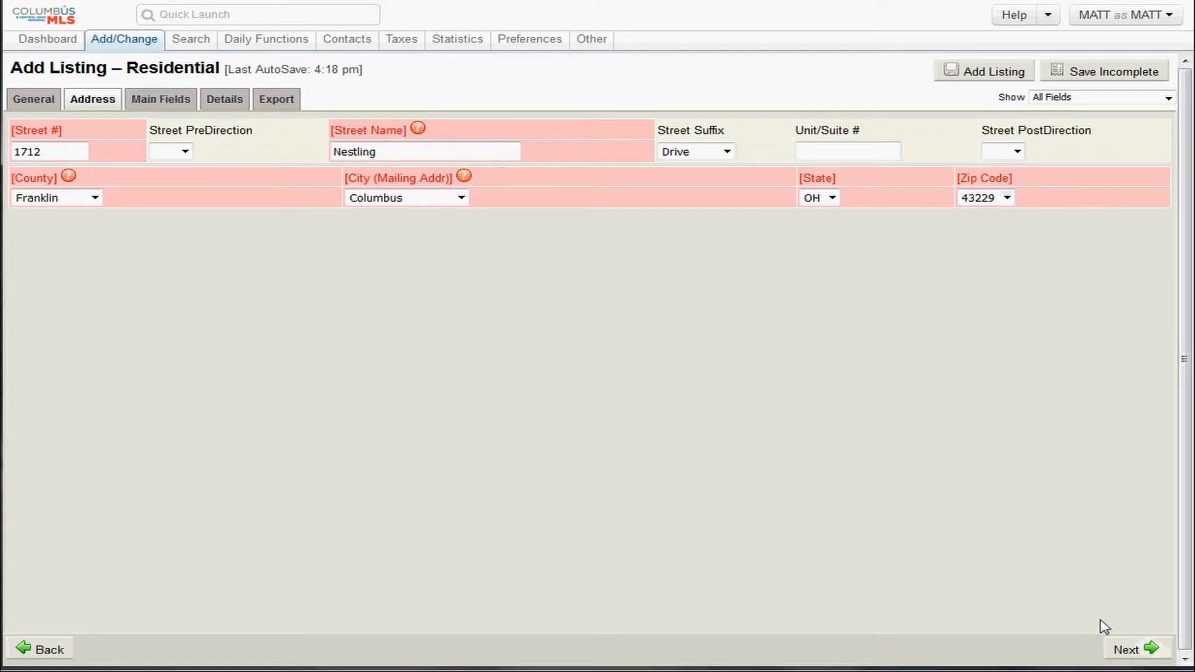
Open the Locate Property map and switch it to satellite imagery.
click(1131, 650)
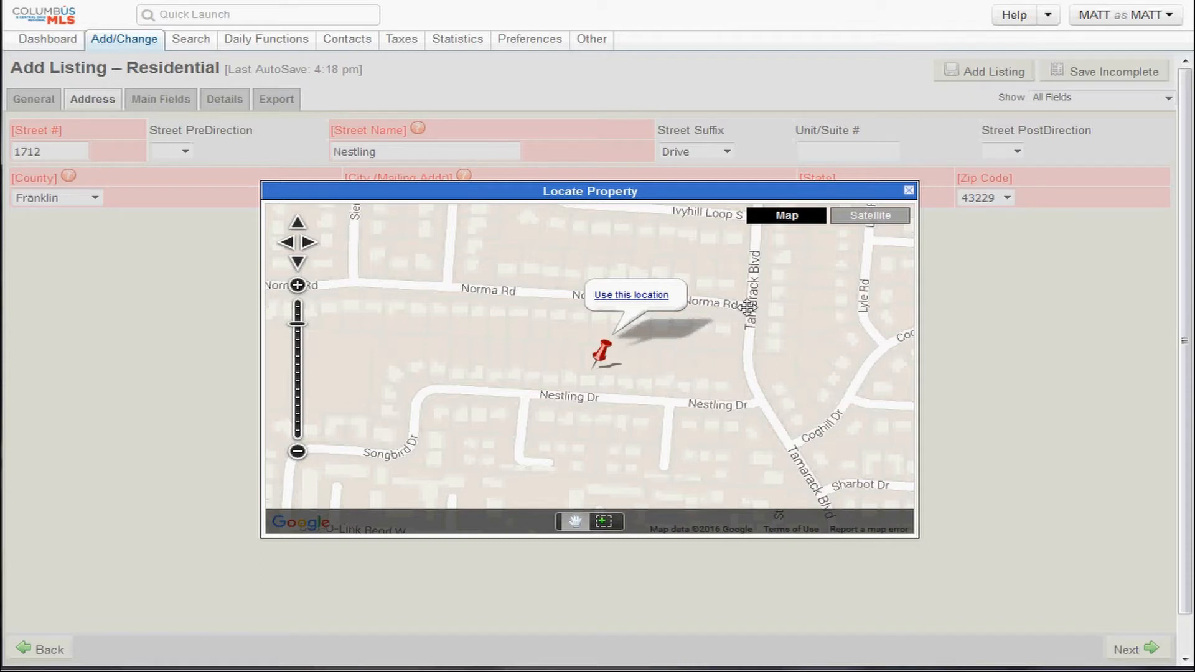
click(878, 221)
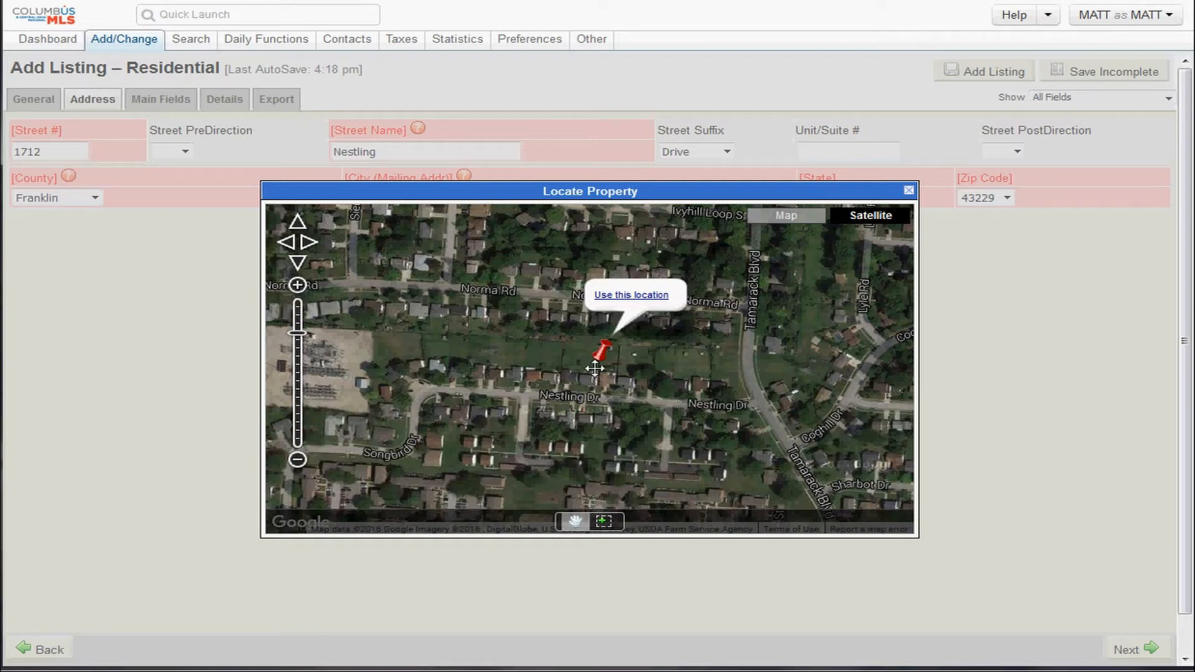
scroll(600, 378, up, 1)
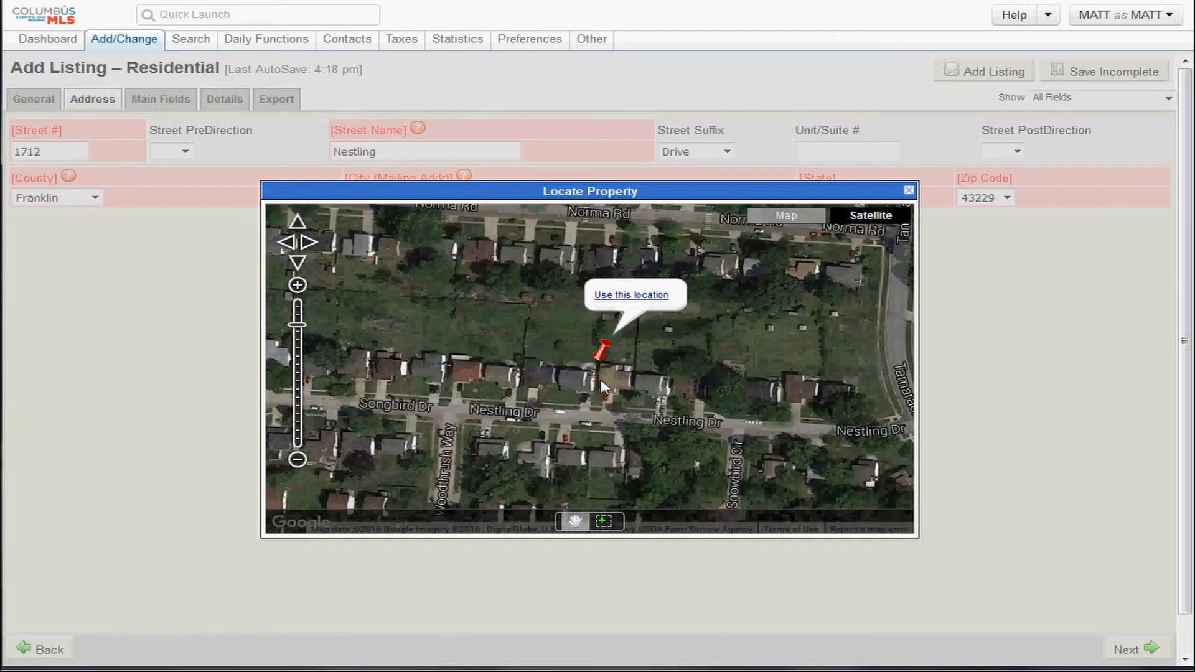
scroll(601, 384, up, 1)
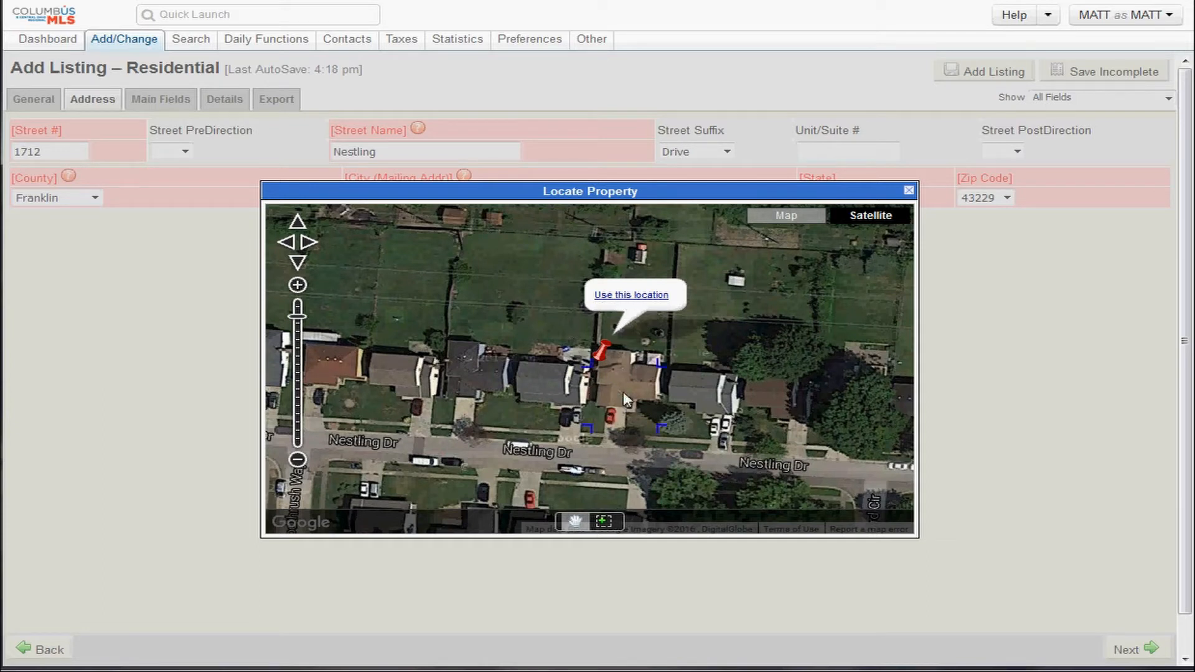
scroll(622, 391, down, 1)
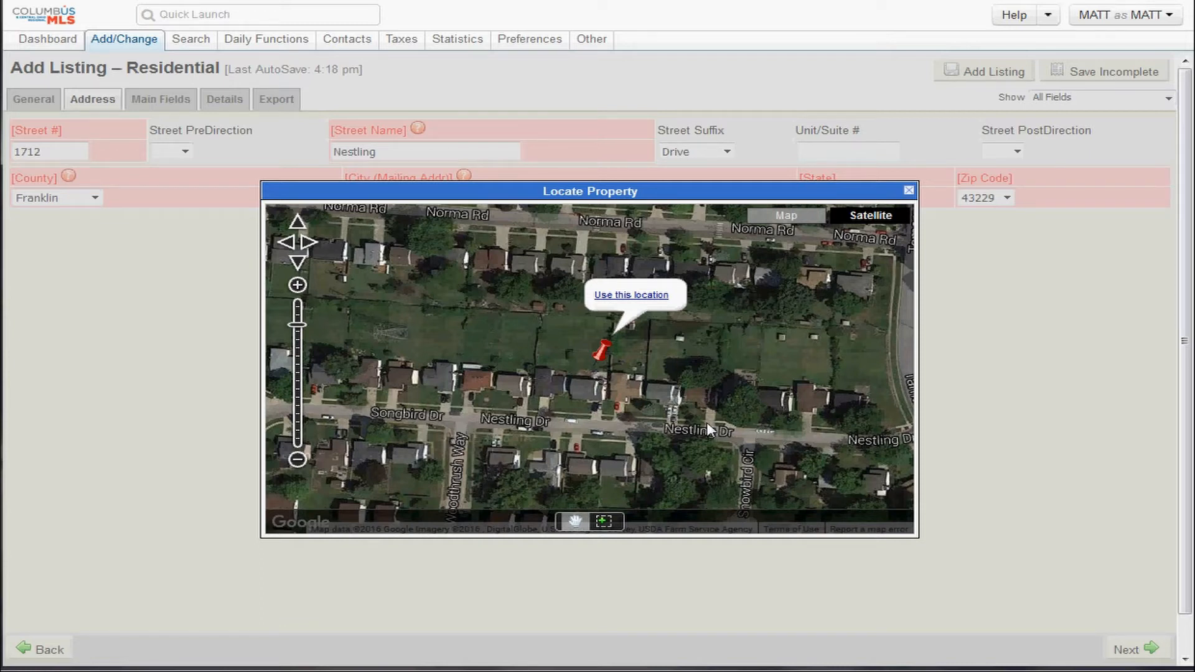
drag(708, 424, 686, 376)
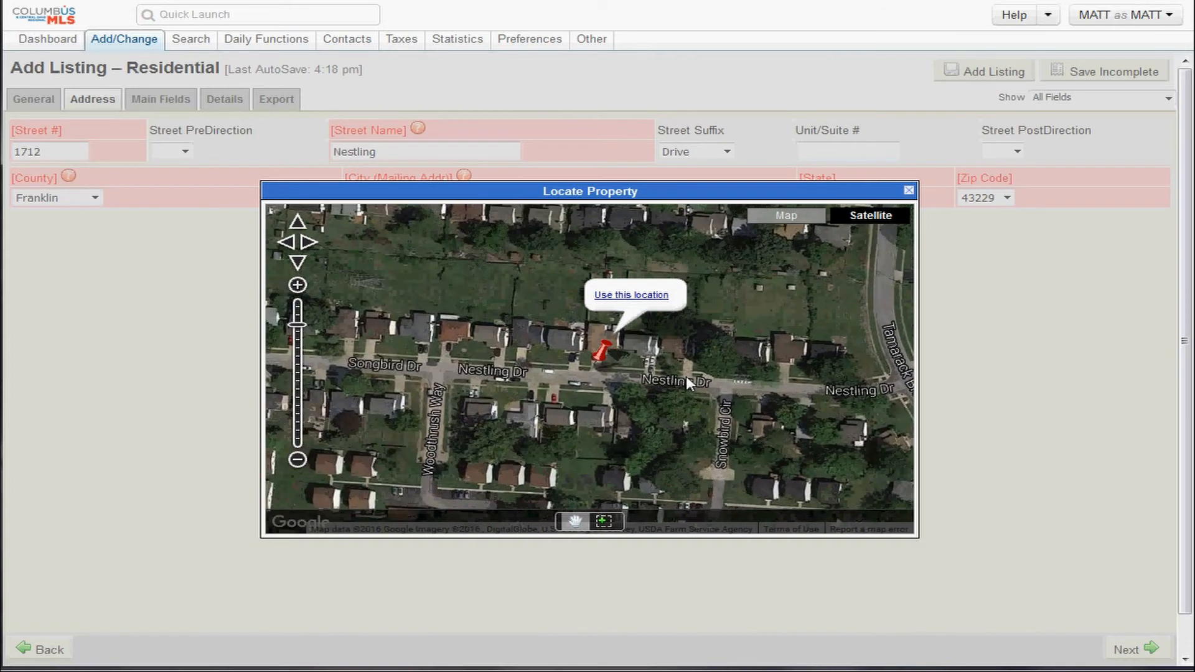
drag(598, 367, 553, 377)
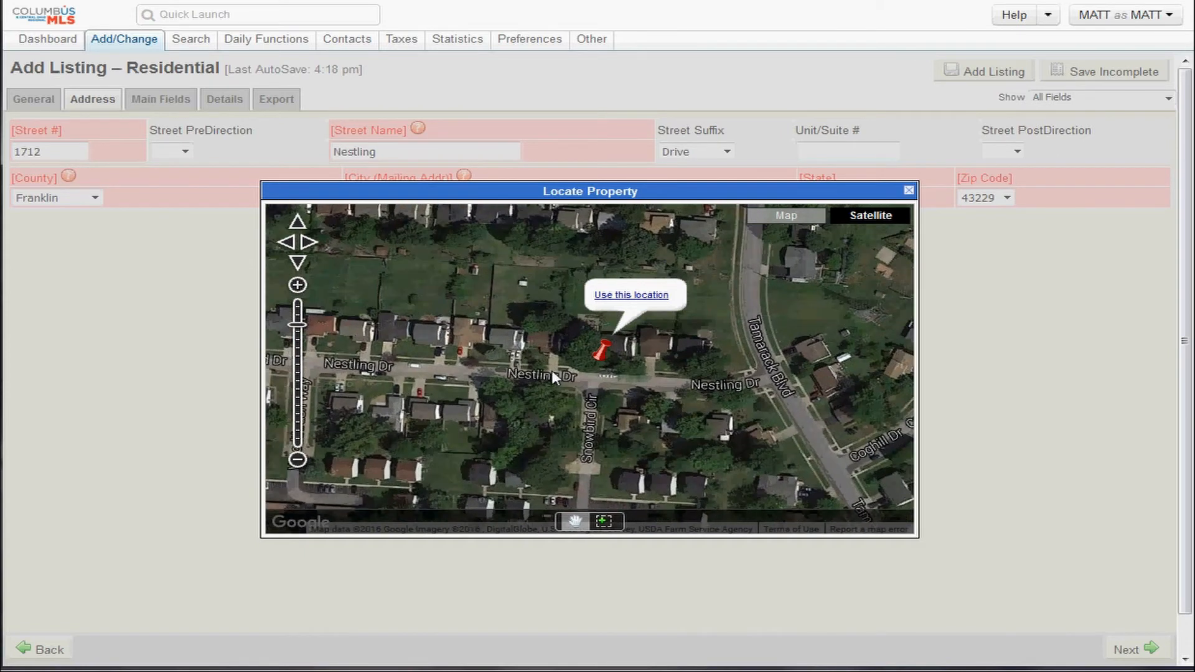
Use the pinned location and keep the address as entered over the geocoder's version.
click(632, 295)
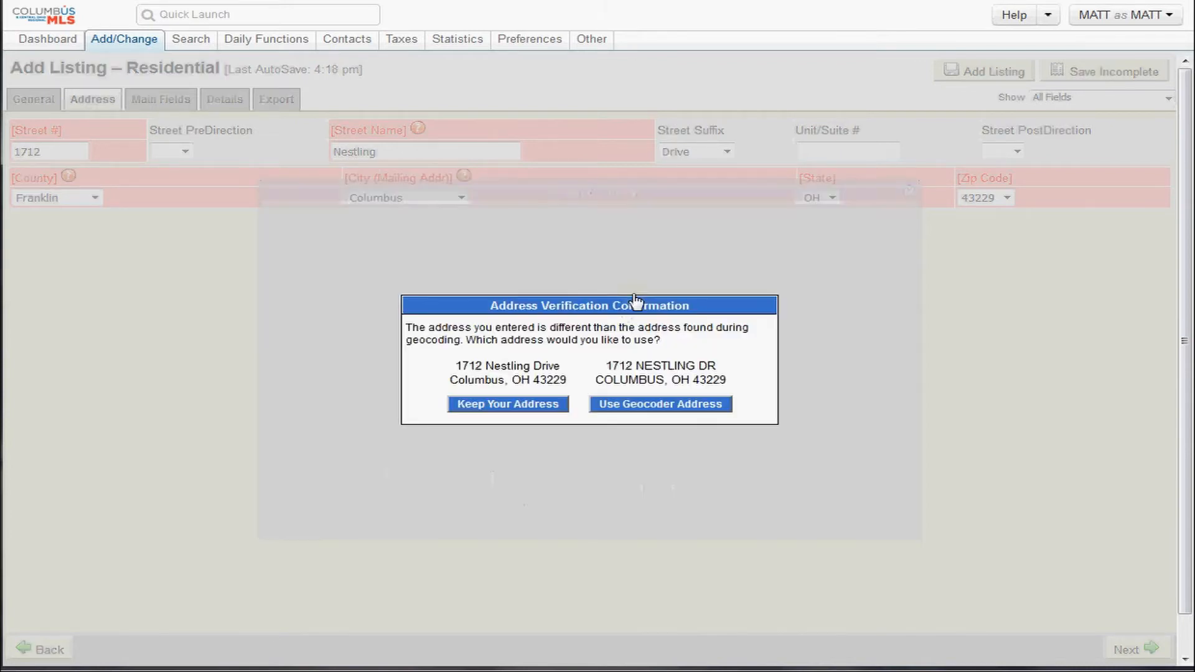
drag(445, 330, 550, 352)
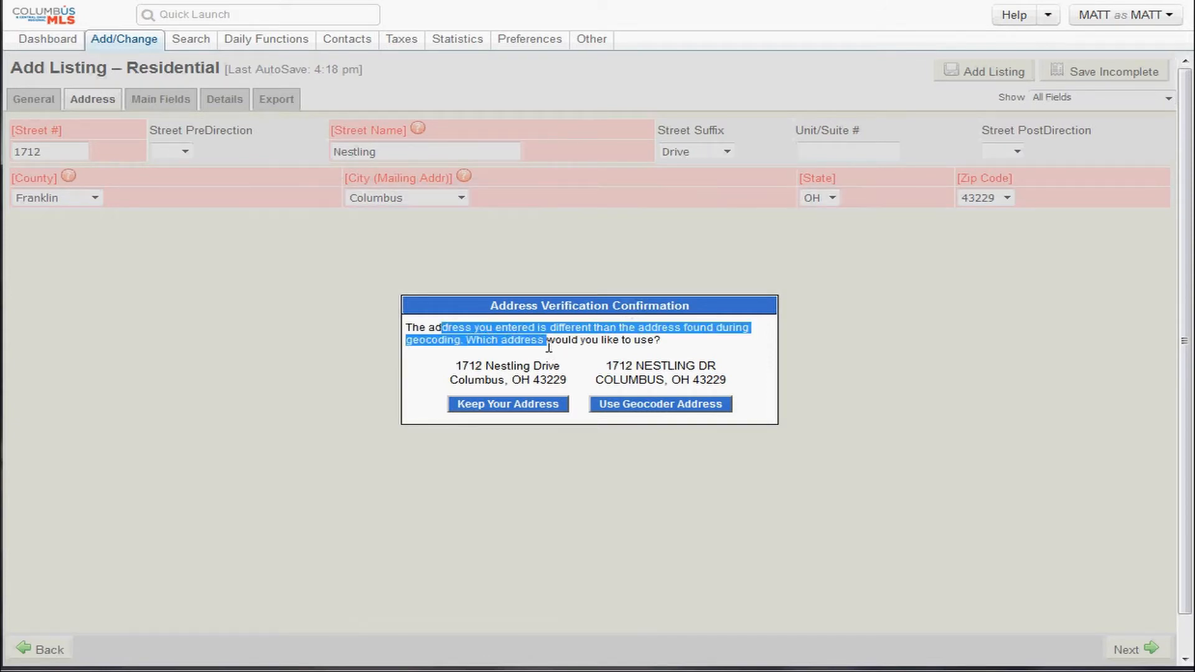
click(631, 368)
drag(642, 371, 722, 380)
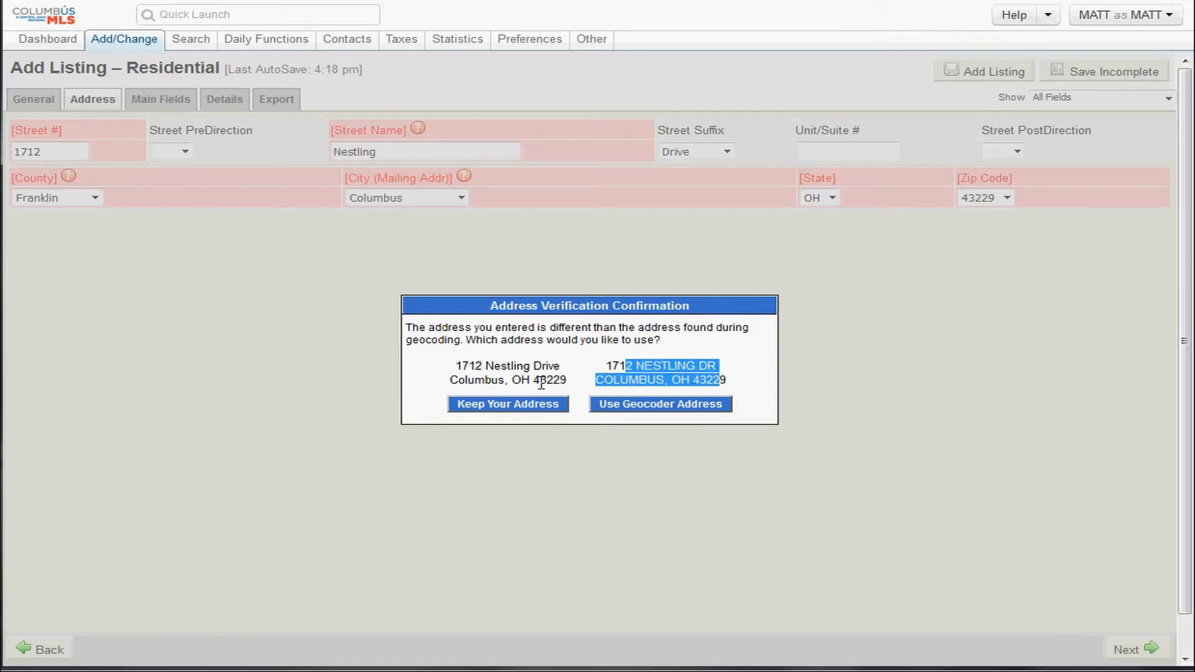
drag(552, 380, 453, 368)
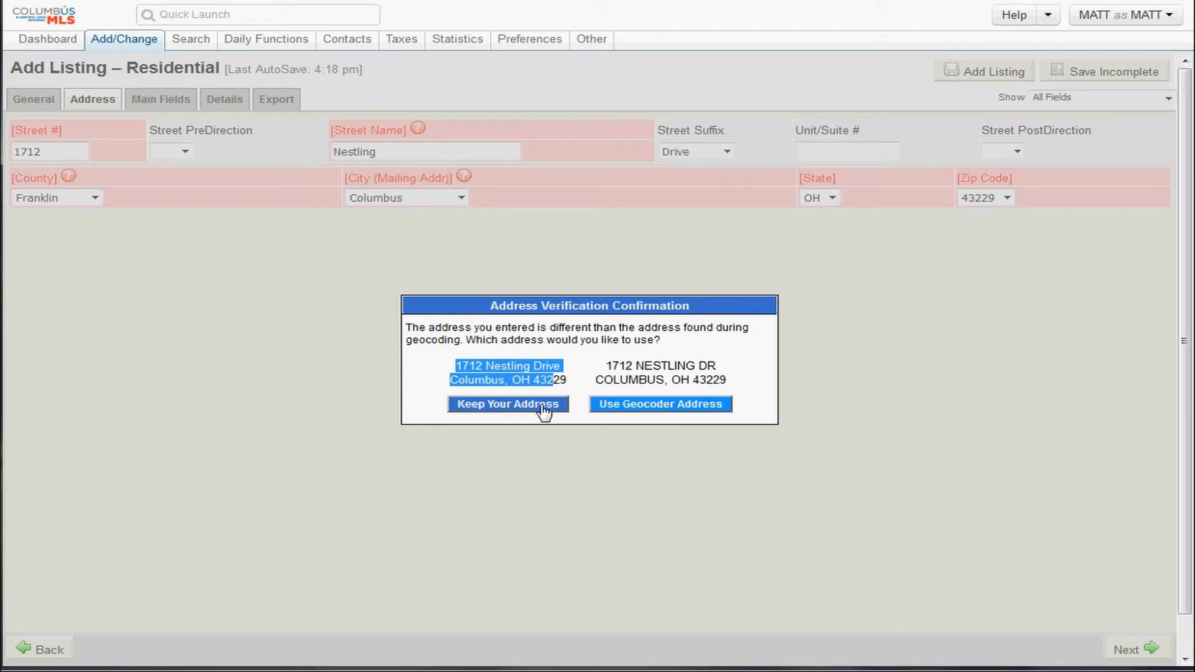
click(523, 405)
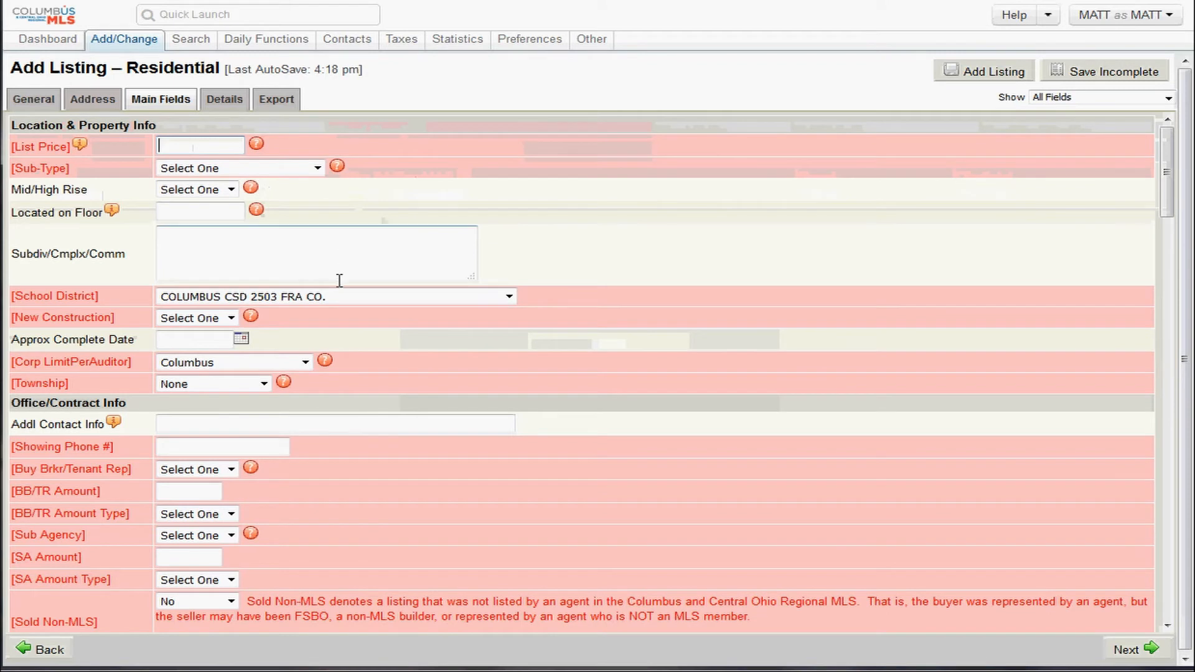
Scroll to the School District, Corp LimitPerAuditor and Township fields on Main Fields.
scroll(336, 323, down, 1)
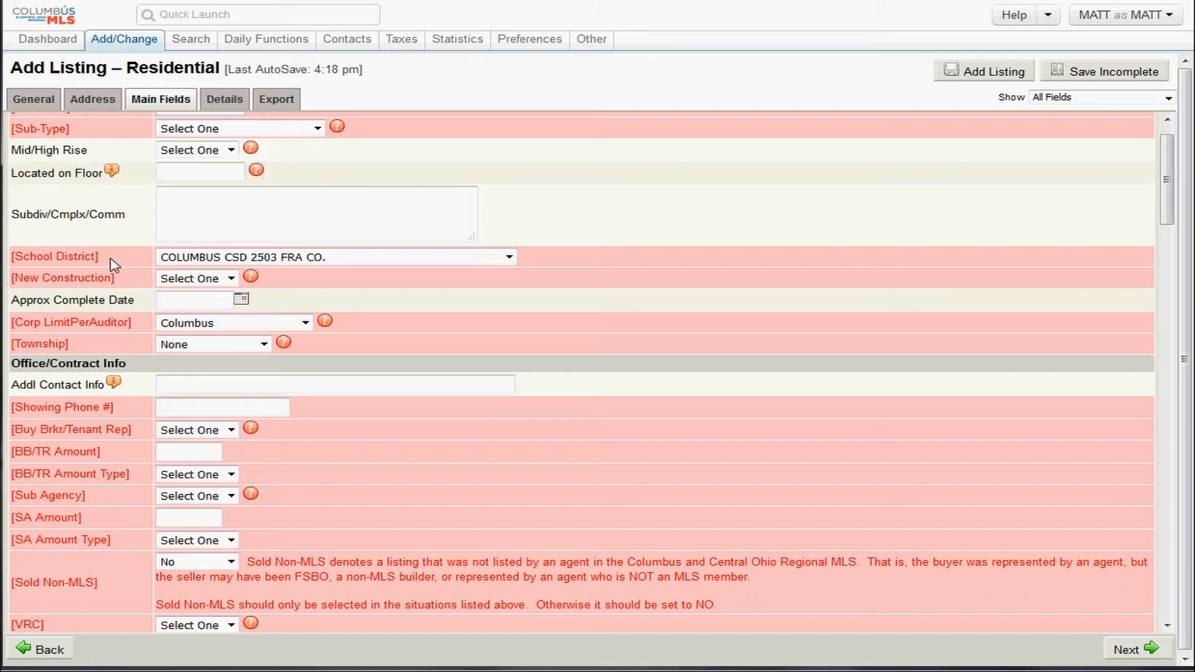
drag(103, 254, 18, 290)
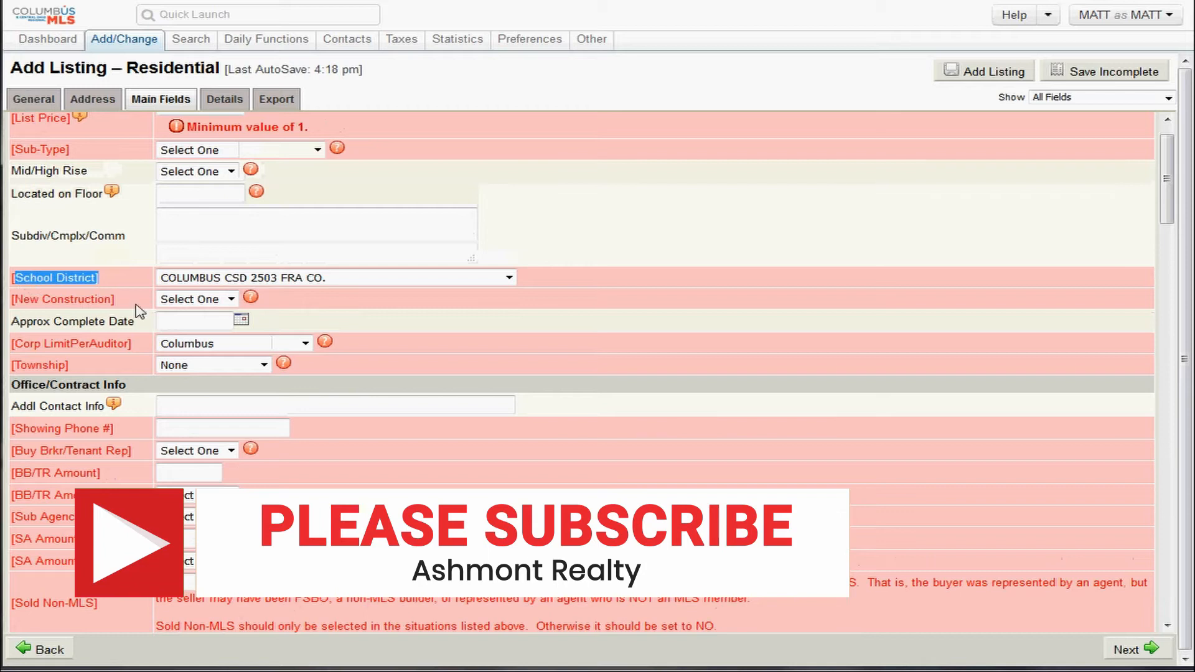
click(131, 344)
drag(132, 344, 9, 348)
click(80, 372)
drag(81, 371, 10, 368)
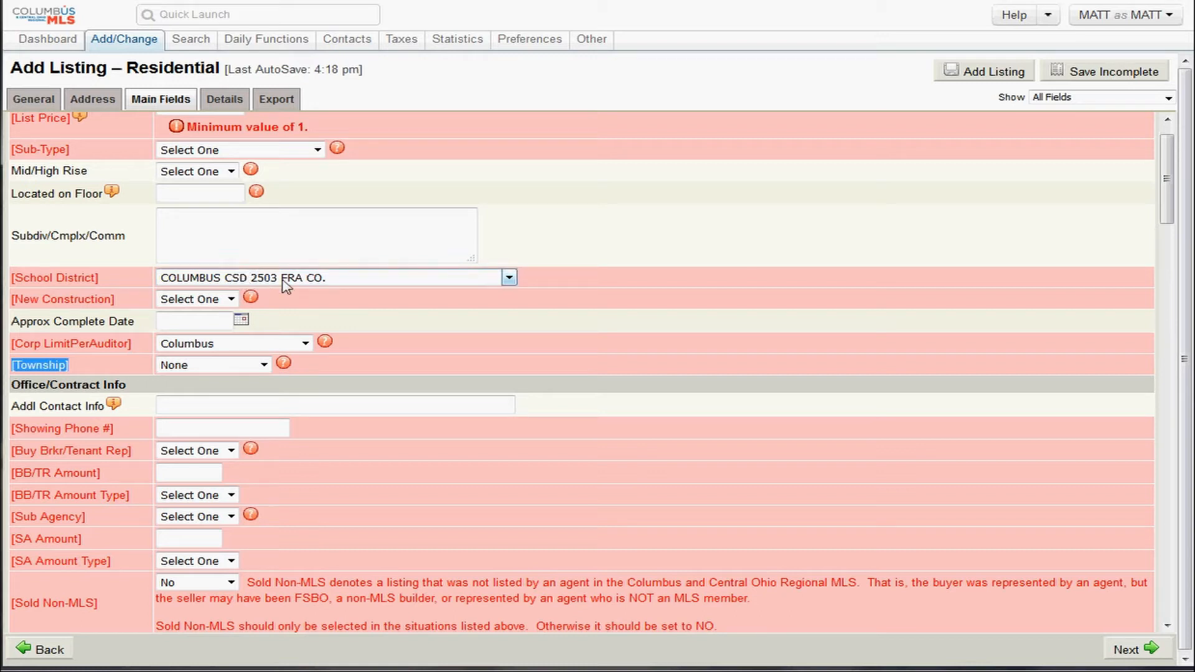
Confirm school district COLUMBUS CSD 2503 FRA CO., corp limit Columbus and township None unchanged.
click(194, 283)
click(194, 283)
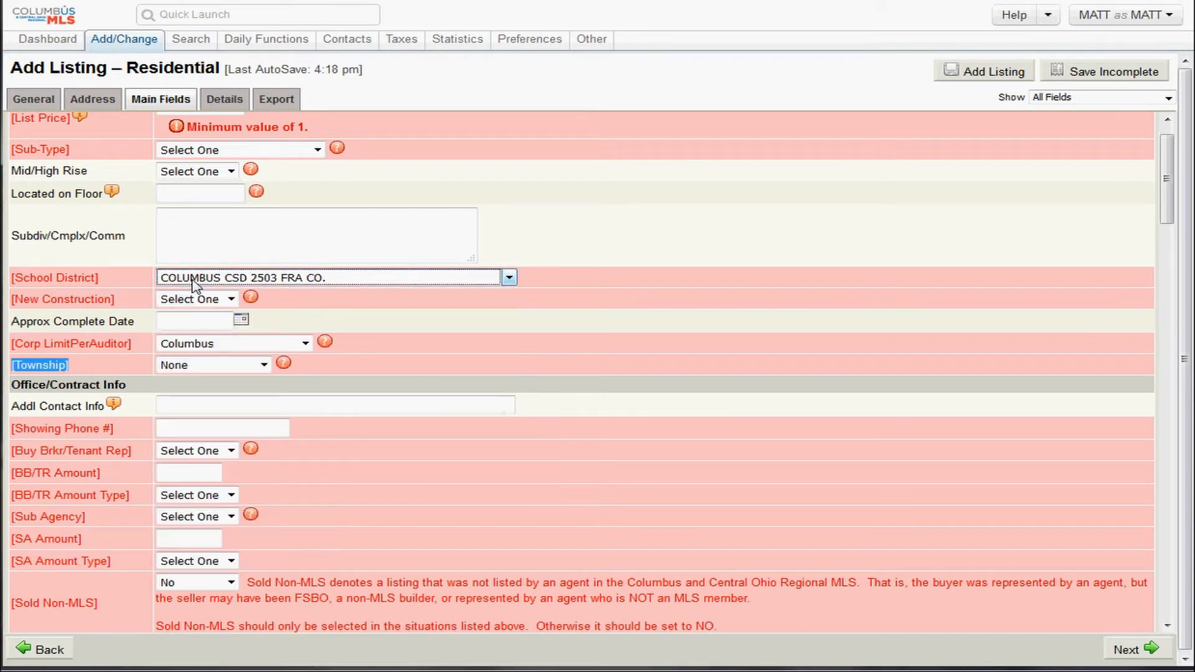
click(204, 347)
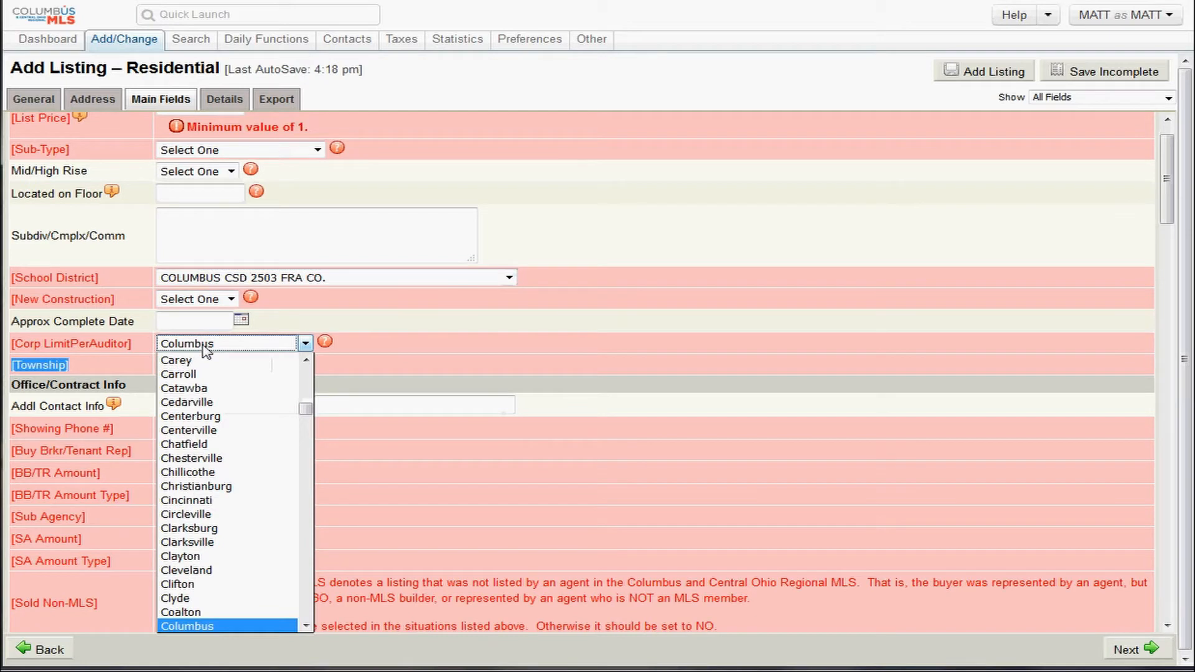
click(205, 351)
click(198, 371)
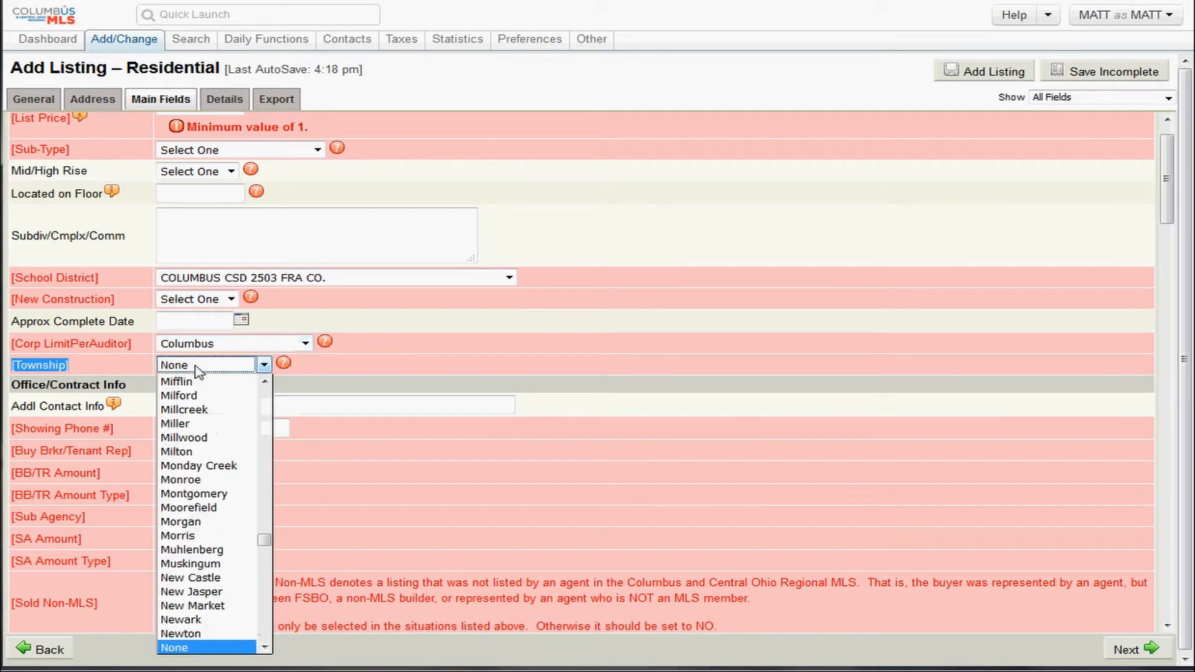
click(198, 369)
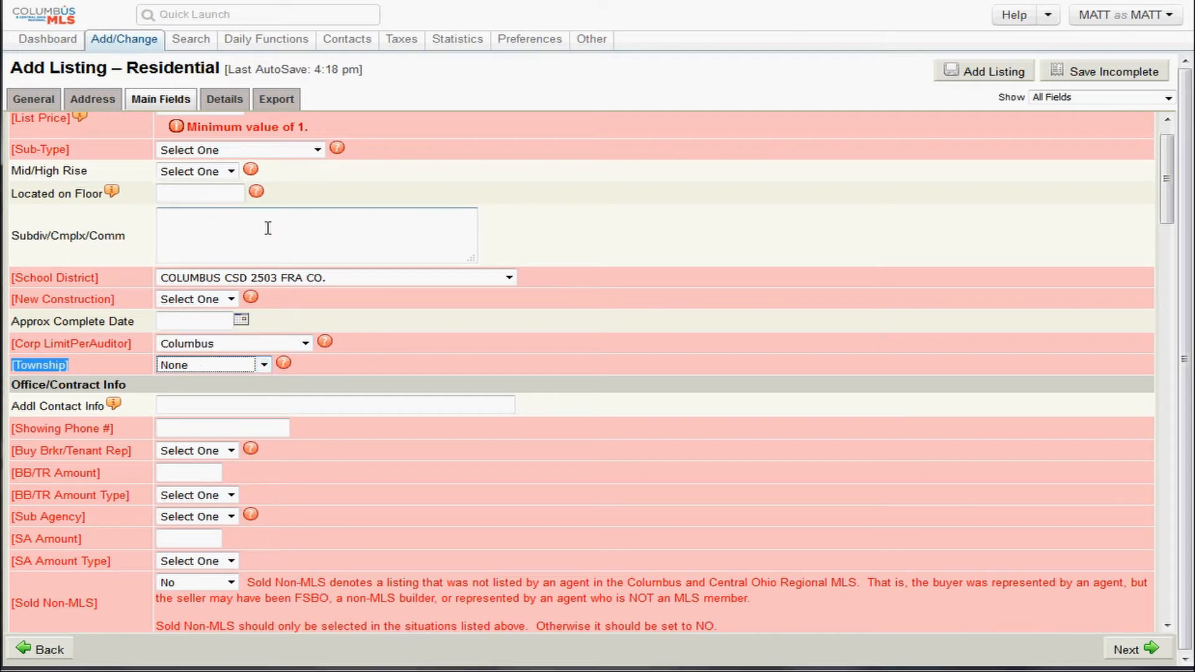
scroll(266, 229, up, 1)
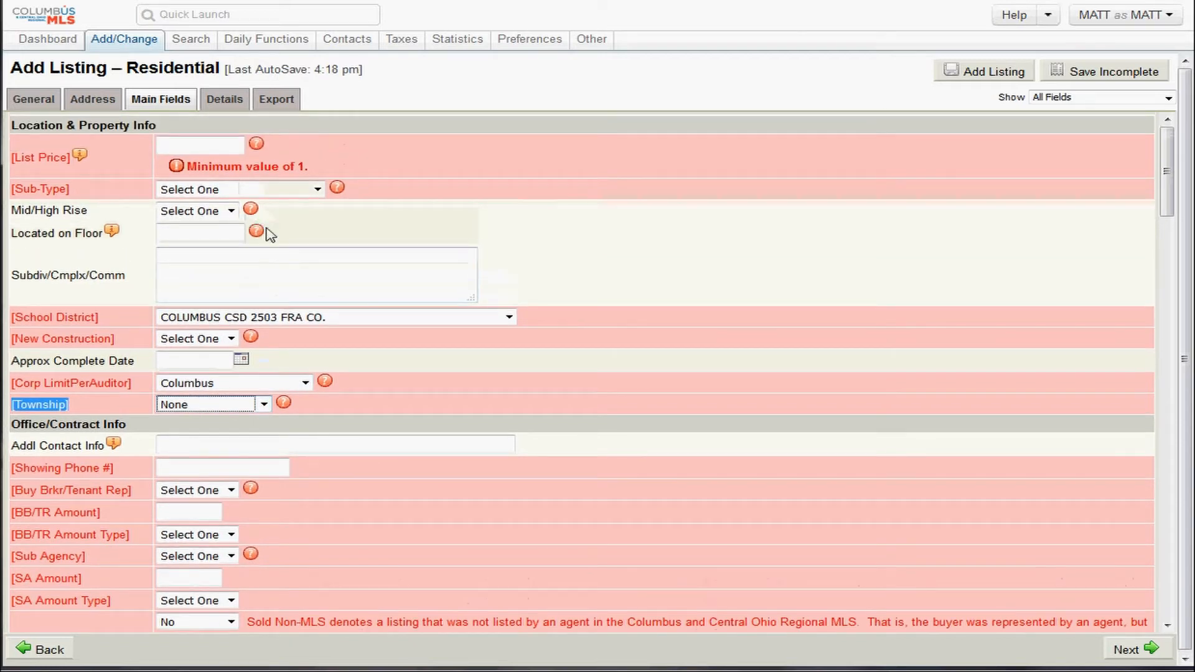